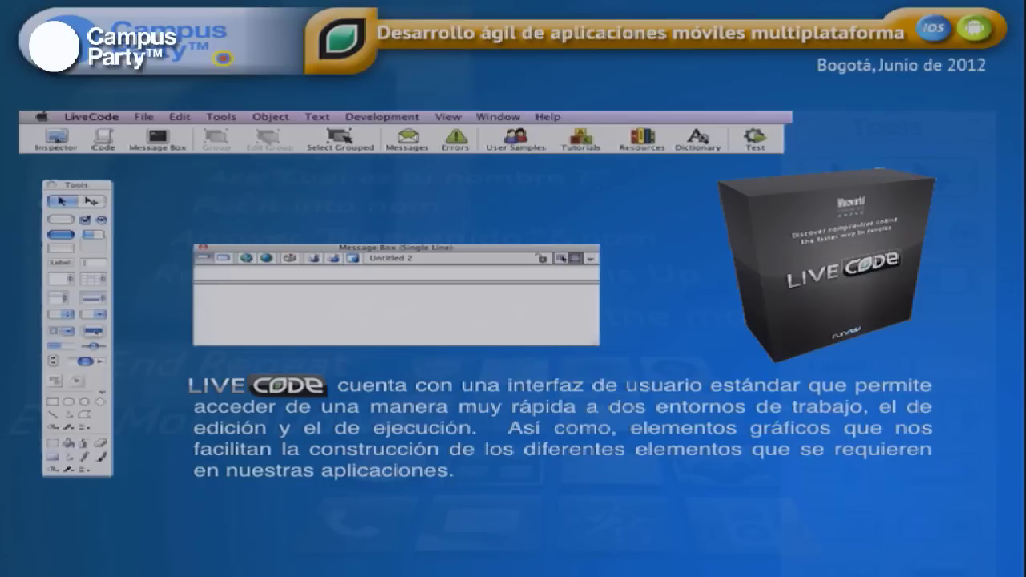
key(Right)
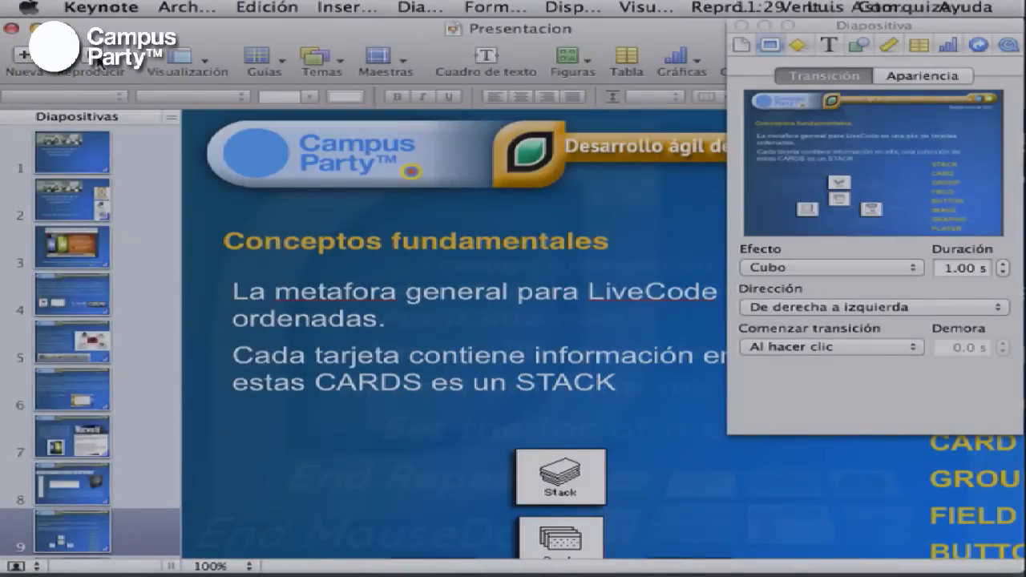
click(967, 6)
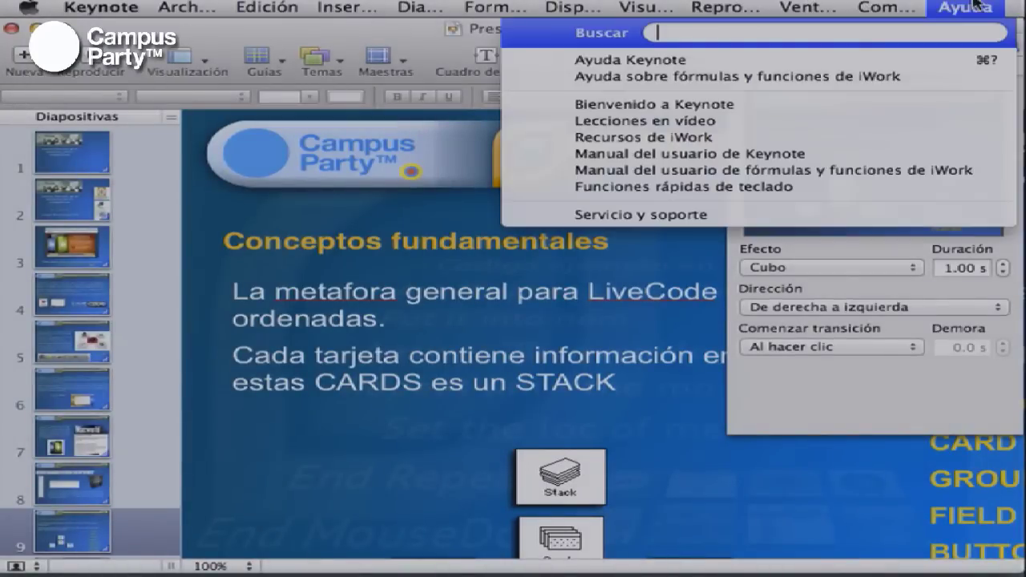
text(livecode)
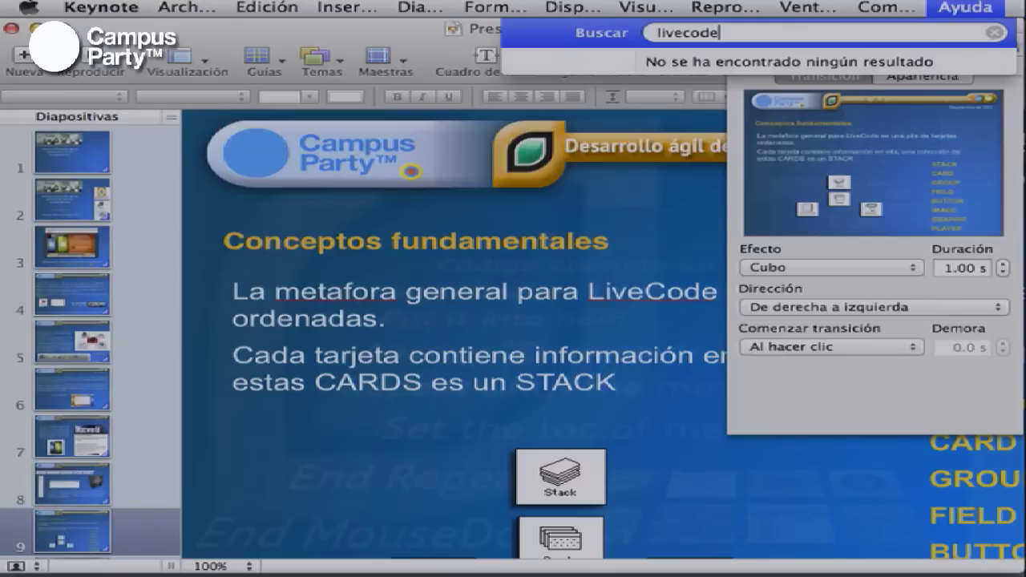
key(Escape)
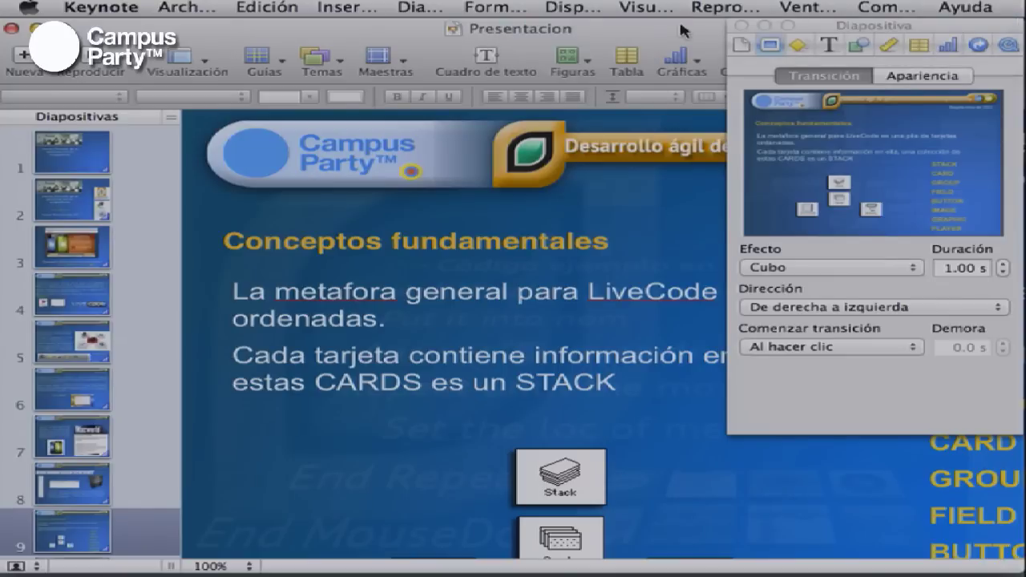
- Move the presentation window aside and launch LiveCode 5.0.2 from the applications on the MacBook Air drive
drag(648, 33, 516, 223)
drag(918, 35, 601, 28)
click(962, 55)
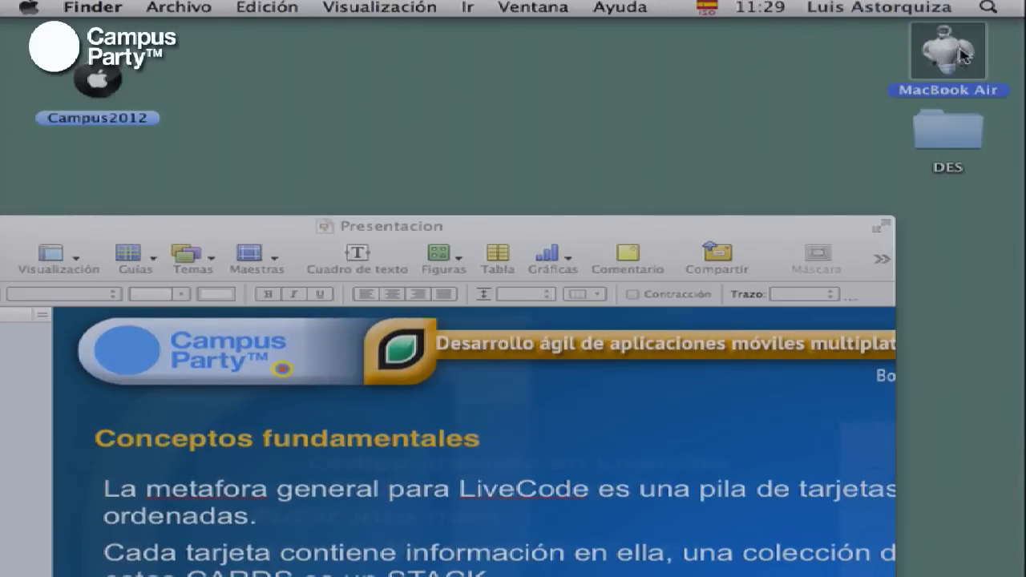
double_click(961, 55)
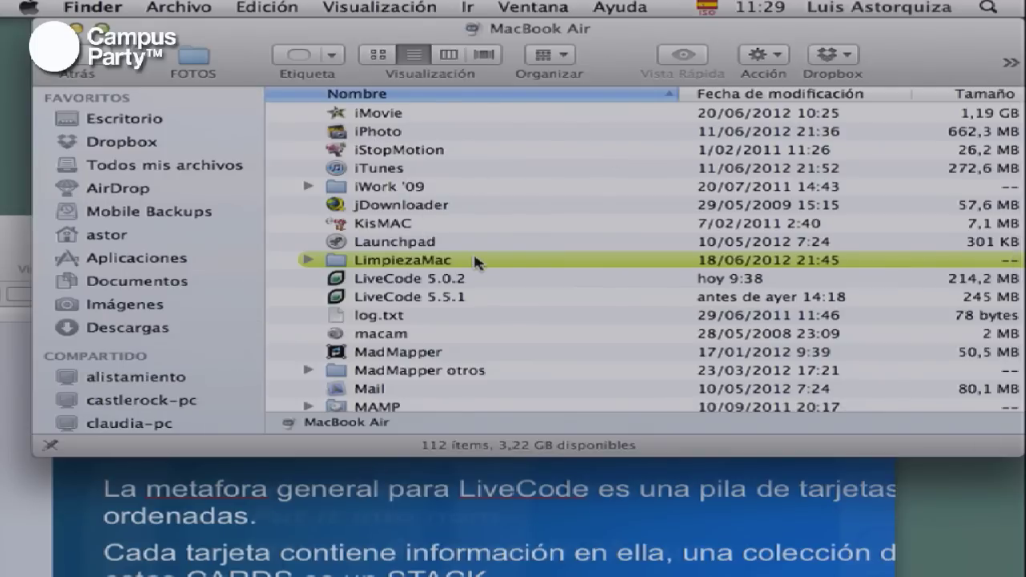
double_click(431, 278)
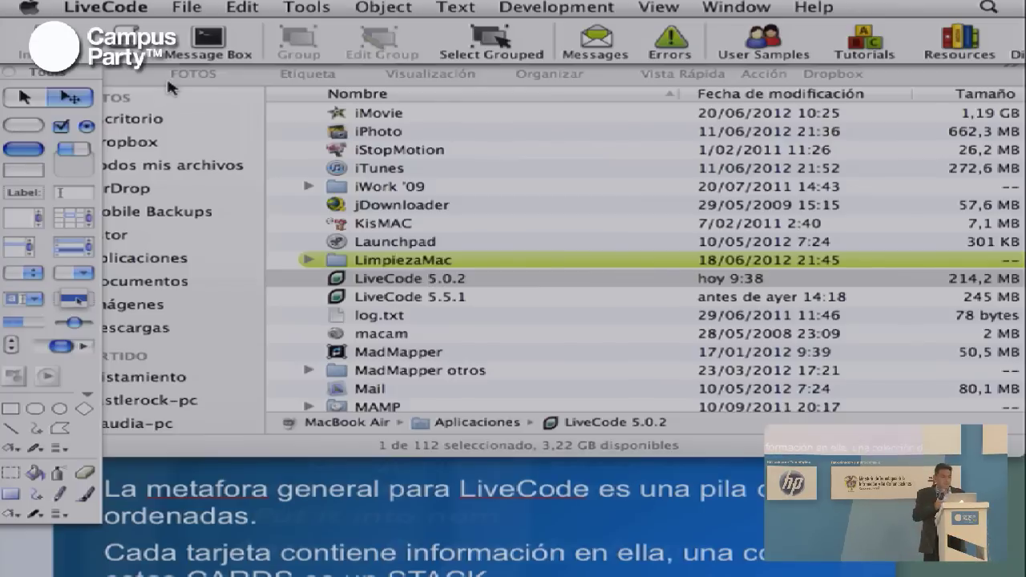
- Create a new main stack and place its window beside the tools palette
click(199, 11)
click(205, 32)
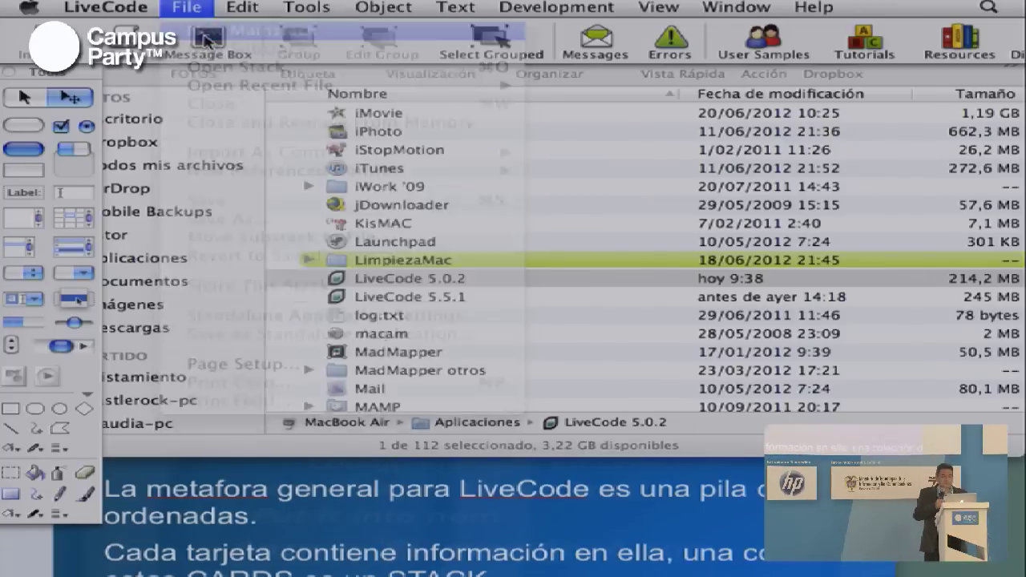
drag(395, 92, 484, 137)
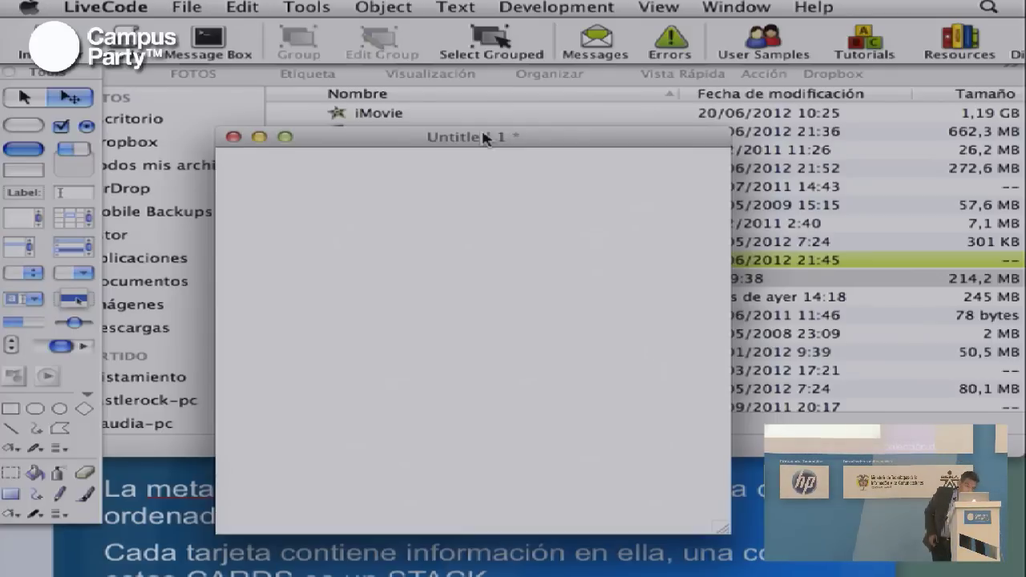
drag(483, 137, 401, 108)
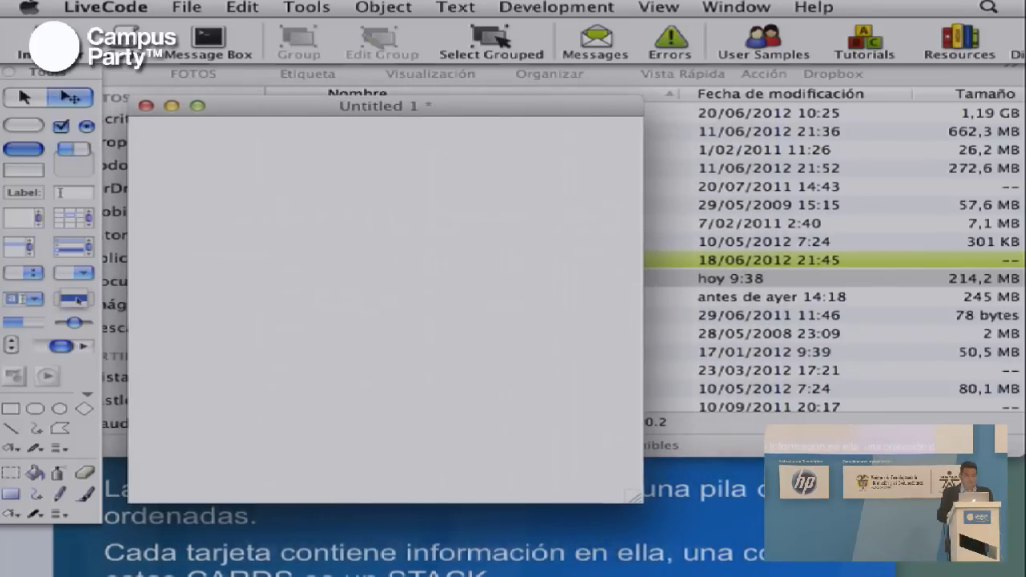
- Set both the name and the title of the new stack to EJmCampus1
drag(604, 96, 953, 80)
text(EjmCam)
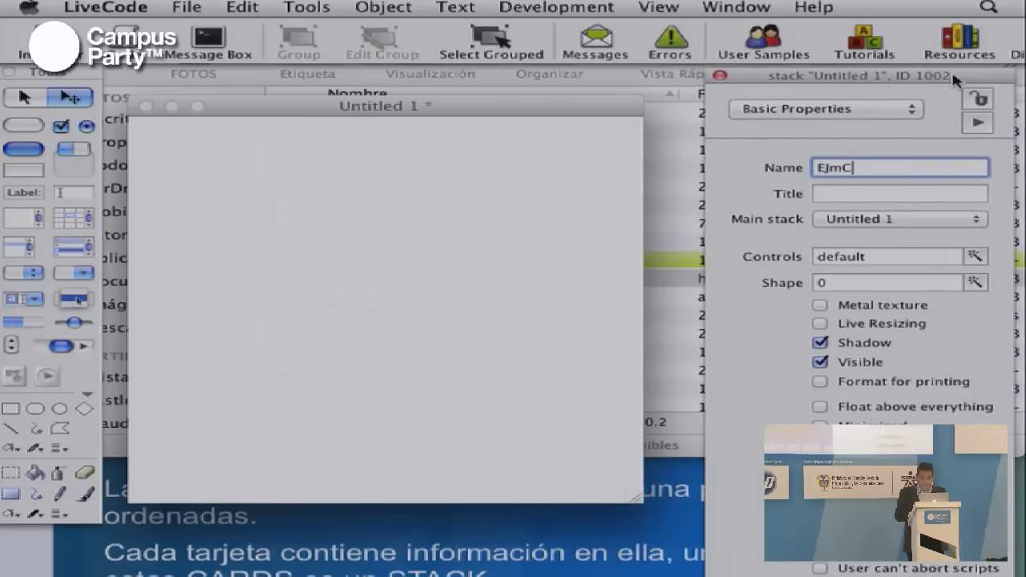
text(pus1)
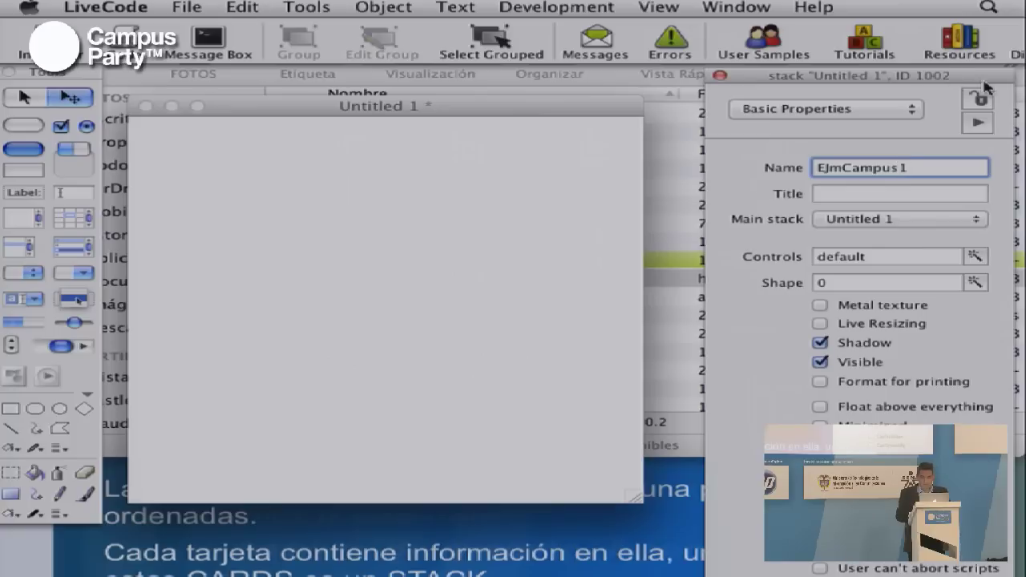
key(Return)
key(super+c)
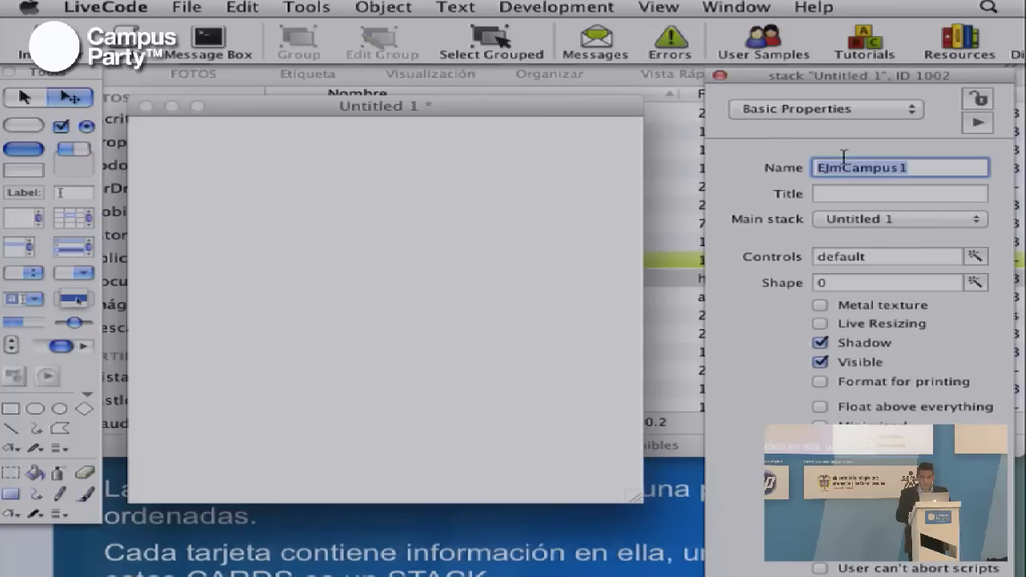
click(827, 193)
key(super+v)
click(398, 192)
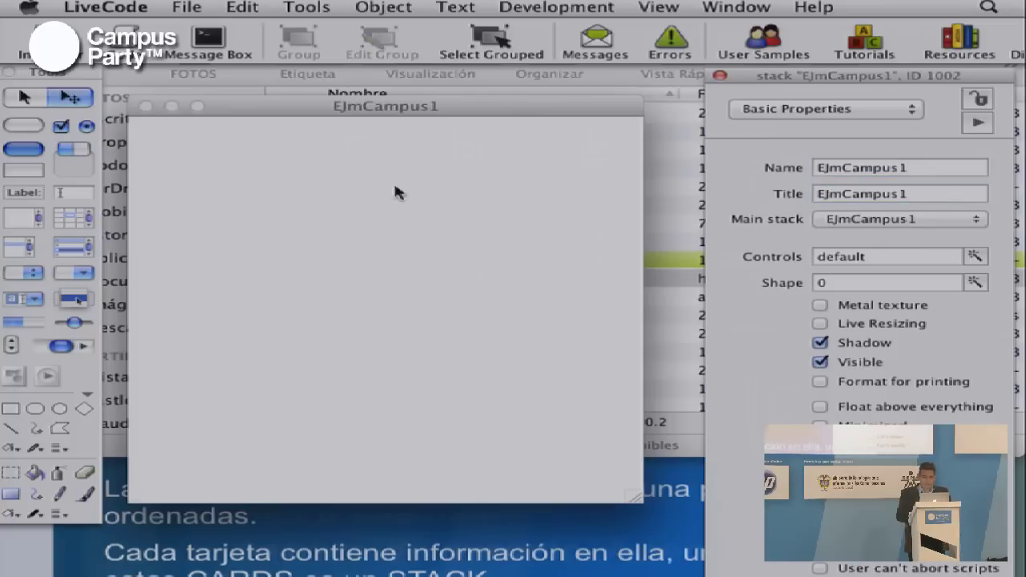
- Start saving the stack and create a folder named EjemplosCampus on the desktop (Escritorio) for it
key(super+s)
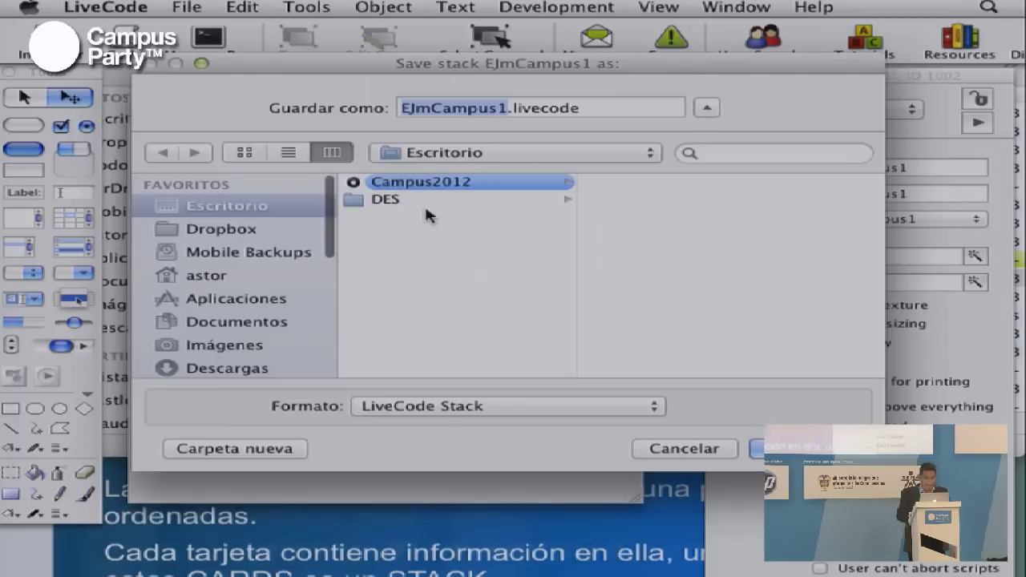
click(293, 446)
text(Ejemplos)
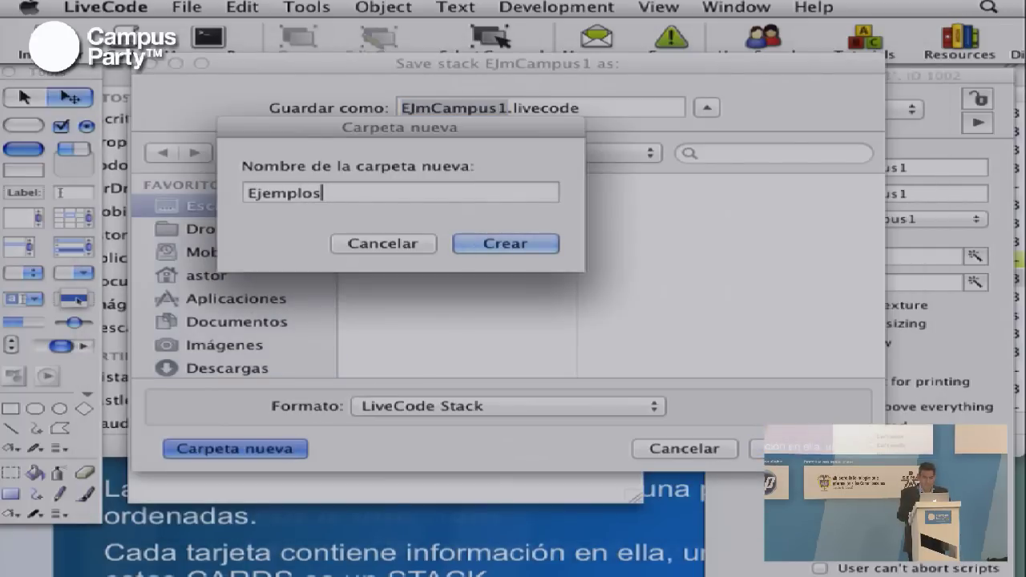
text(Campus)
key(Return)
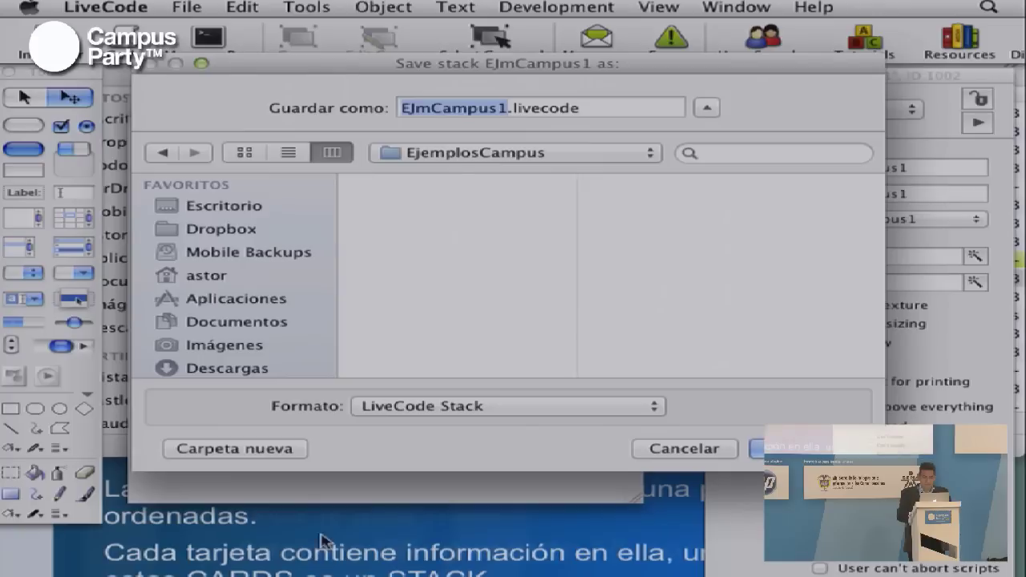
- Create a subfolder named Ejem01 inside EjemplosCampus and save the stack there as EJmCampus1.livecode
click(239, 447)
text(Ej)
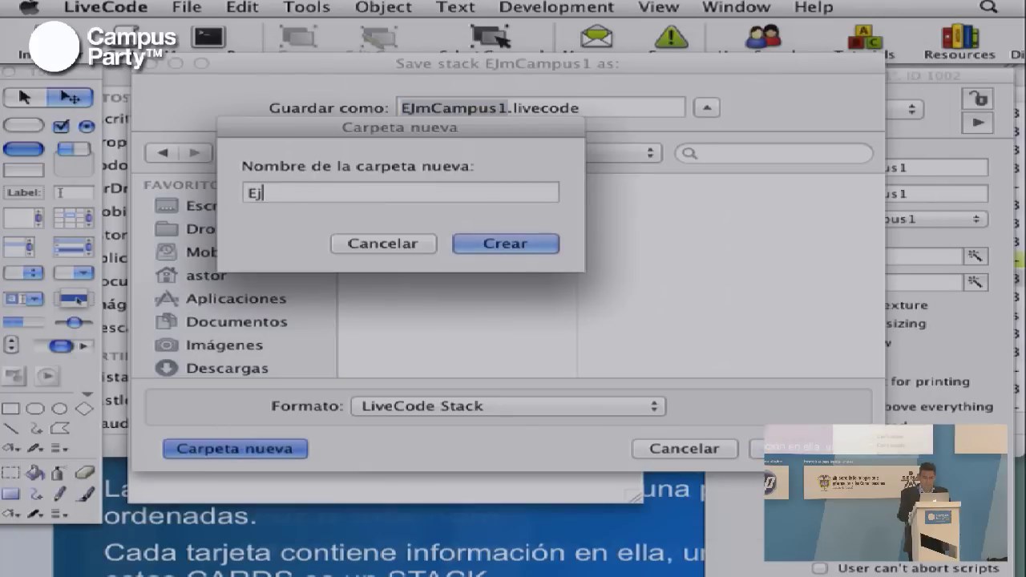
text(em01)
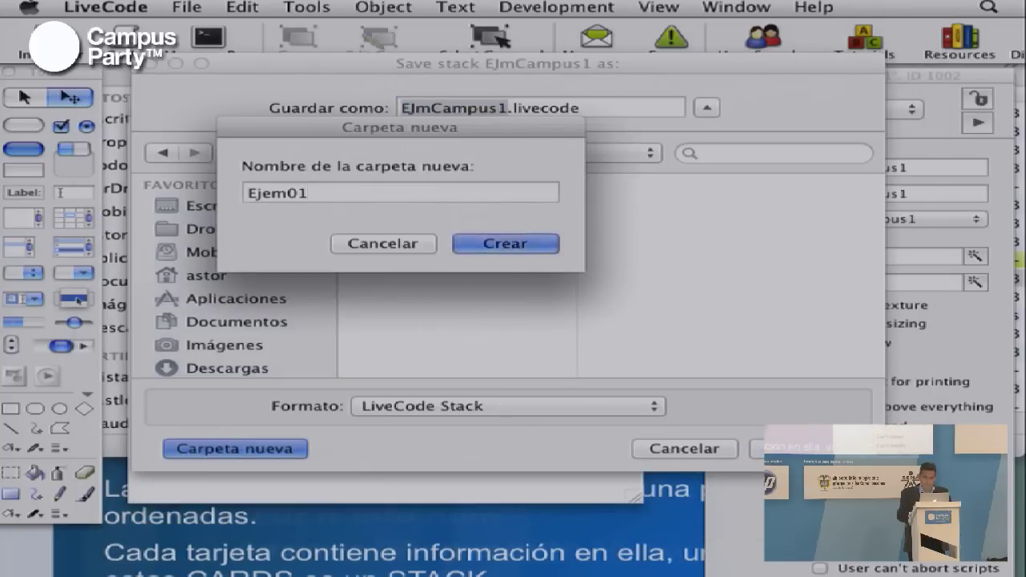
key(Return)
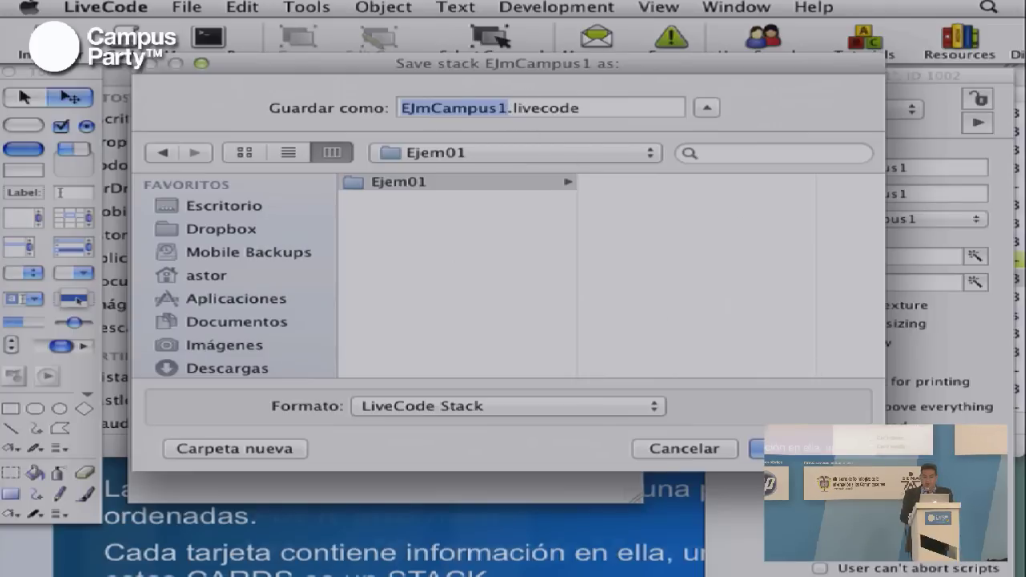
click(773, 448)
mouse_move(467, 106)
mouse_down()
mouse_move(485, 105)
mouse_move(457, 107)
mouse_up()
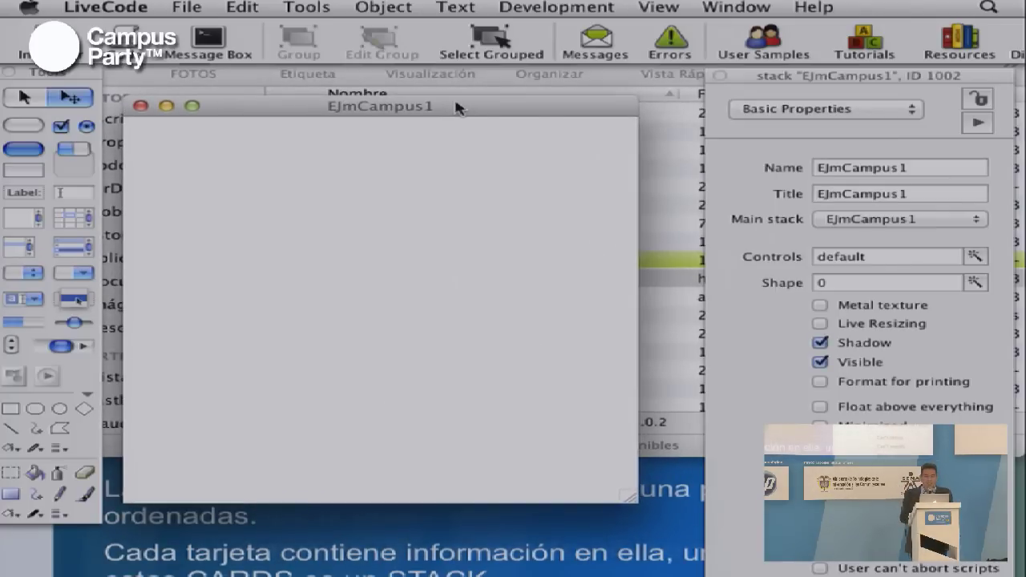
drag(457, 108, 467, 100)
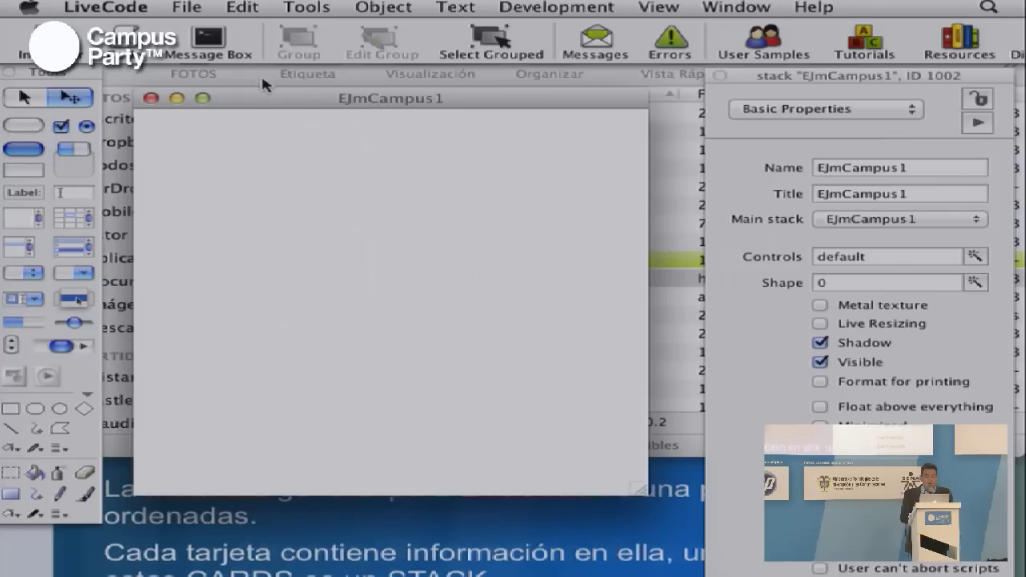
drag(267, 98, 254, 87)
- Import foto01.jpg from the FOTOS folder of Campus2012 as an image control and shrink it to fit inside the card
click(199, 6)
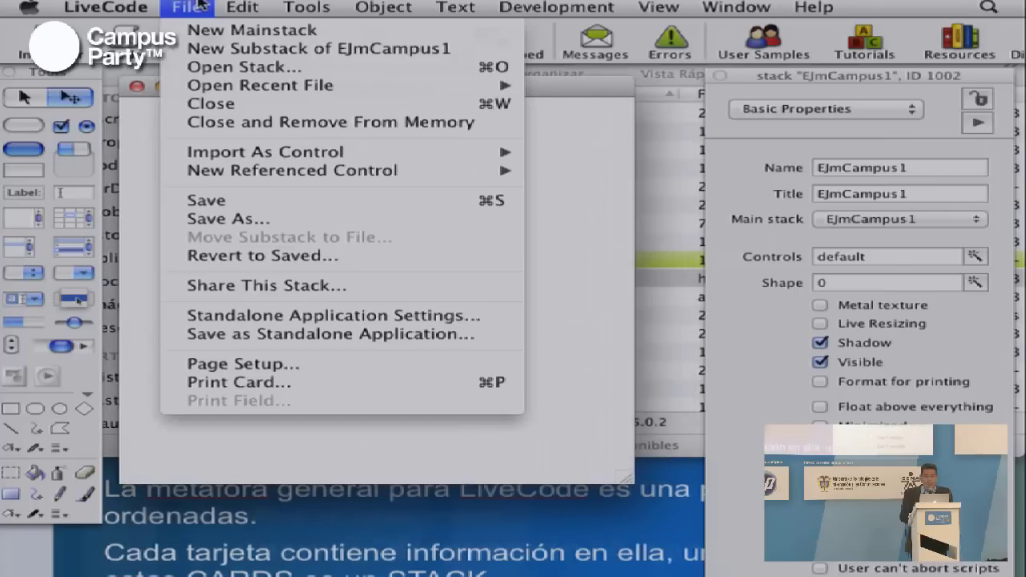
mouse_move(520, 146)
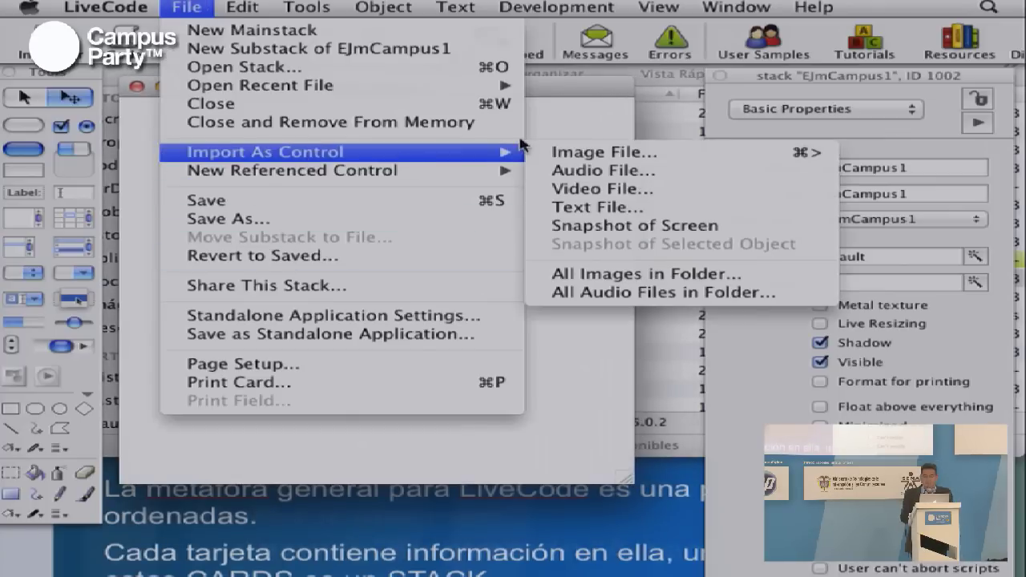
click(561, 152)
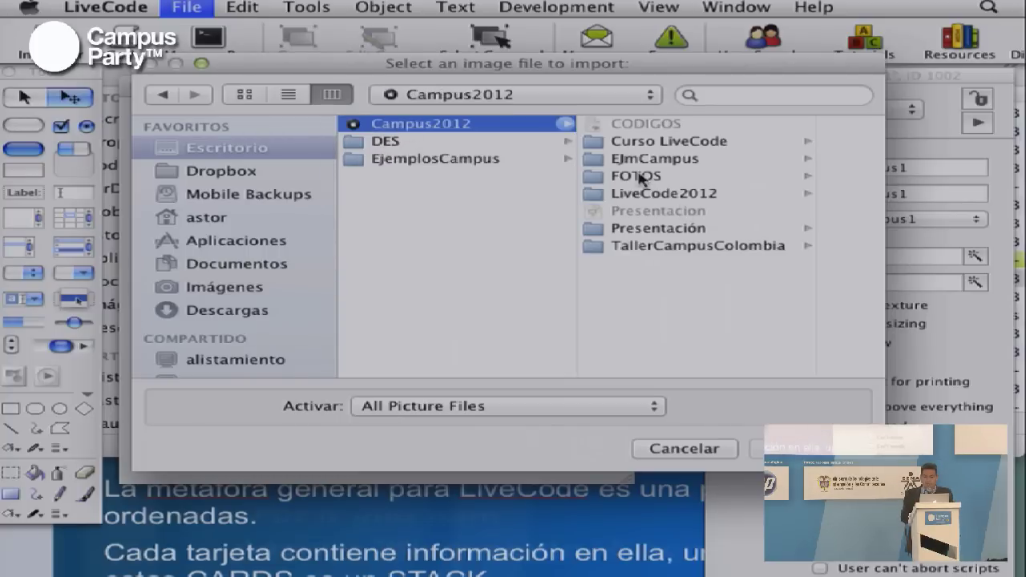
click(647, 175)
click(706, 126)
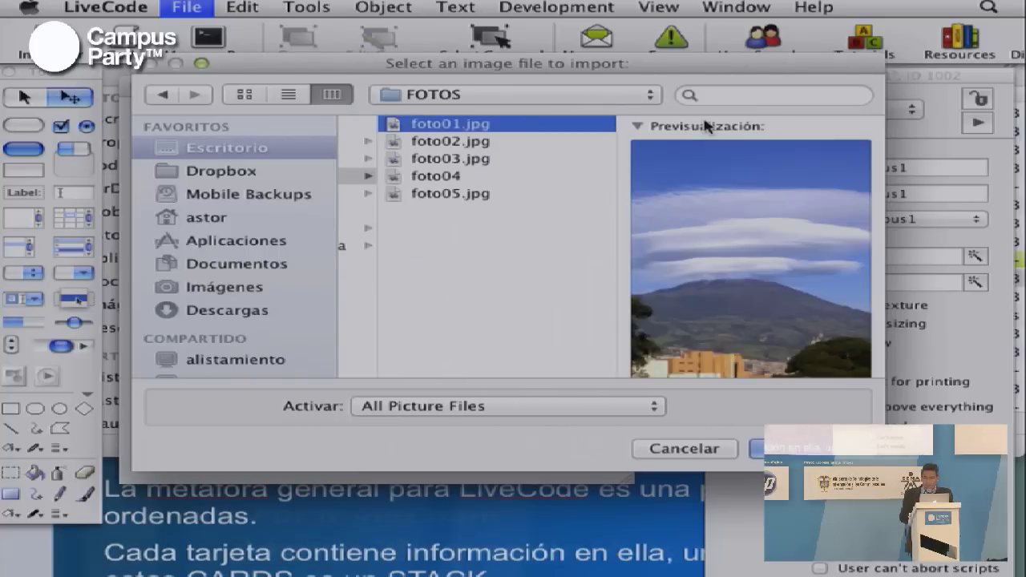
key(Return)
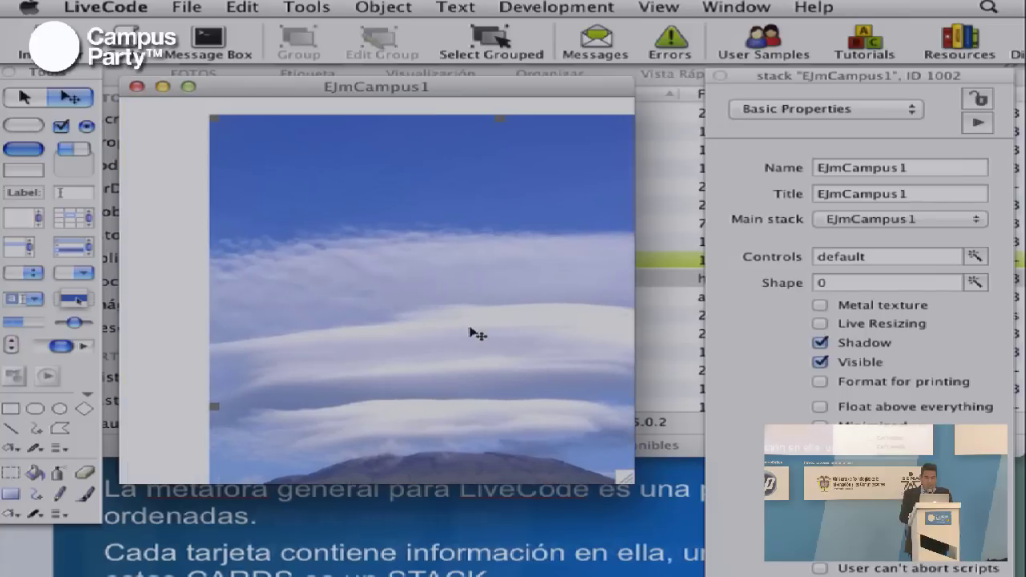
click(254, 134)
drag(226, 119, 439, 241)
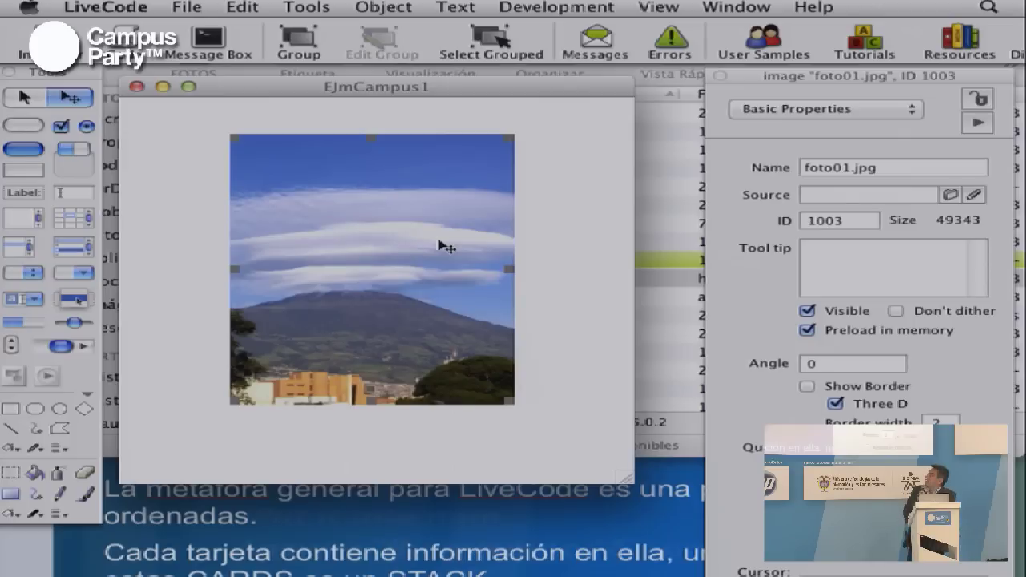
- Add a new card to the EJmCampus1 stack after the foto01.jpg card
click(315, 6)
mouse_move(361, 6)
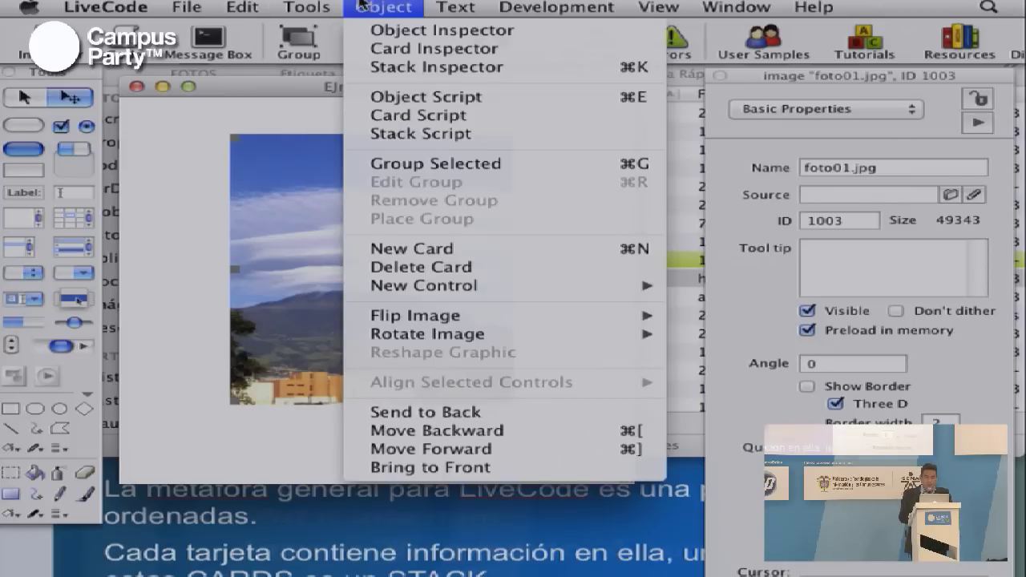
click(412, 249)
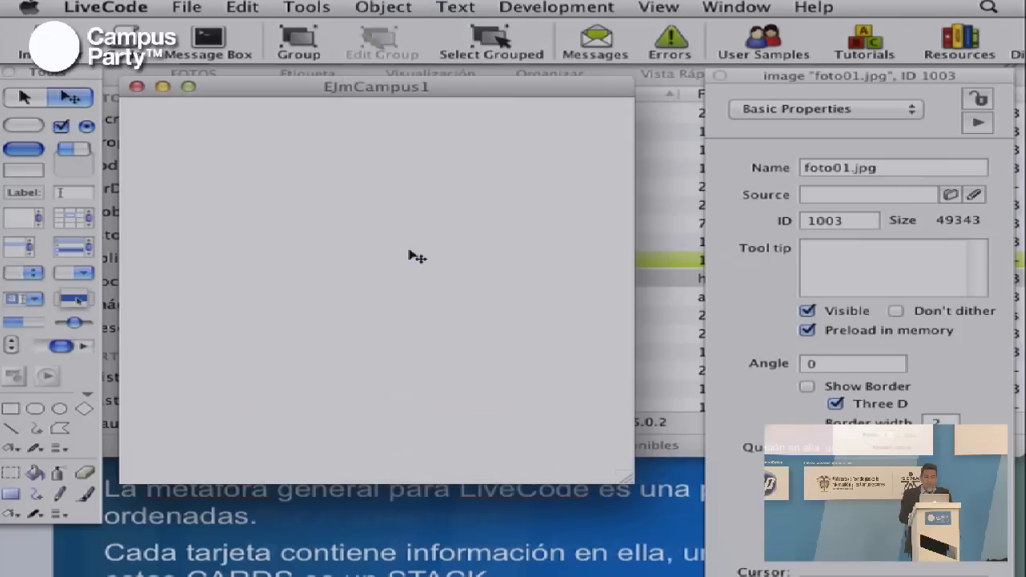
- Import foto02.jpg from the FOTOS folder as an image control on the new card
click(186, 7)
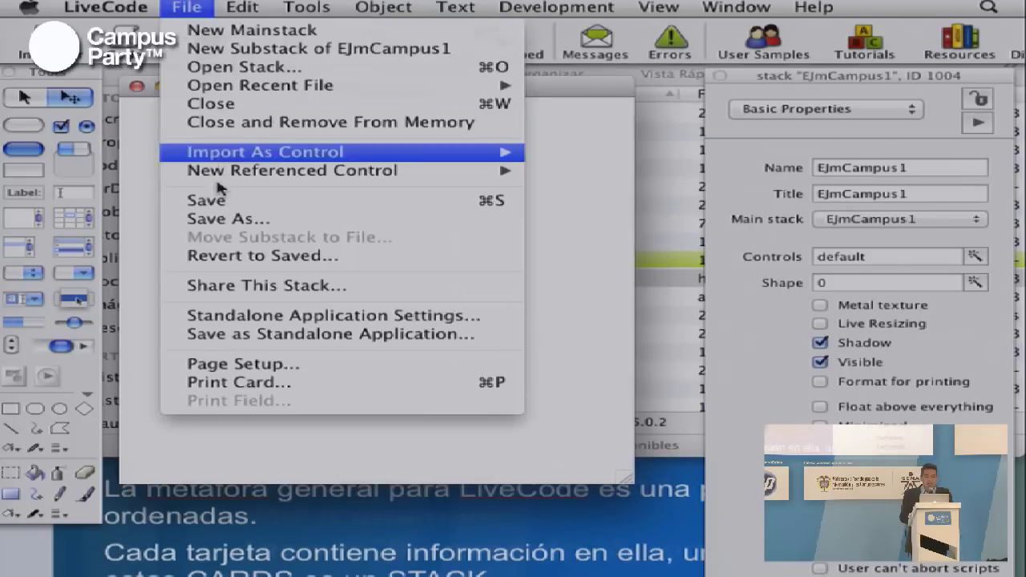
mouse_move(259, 157)
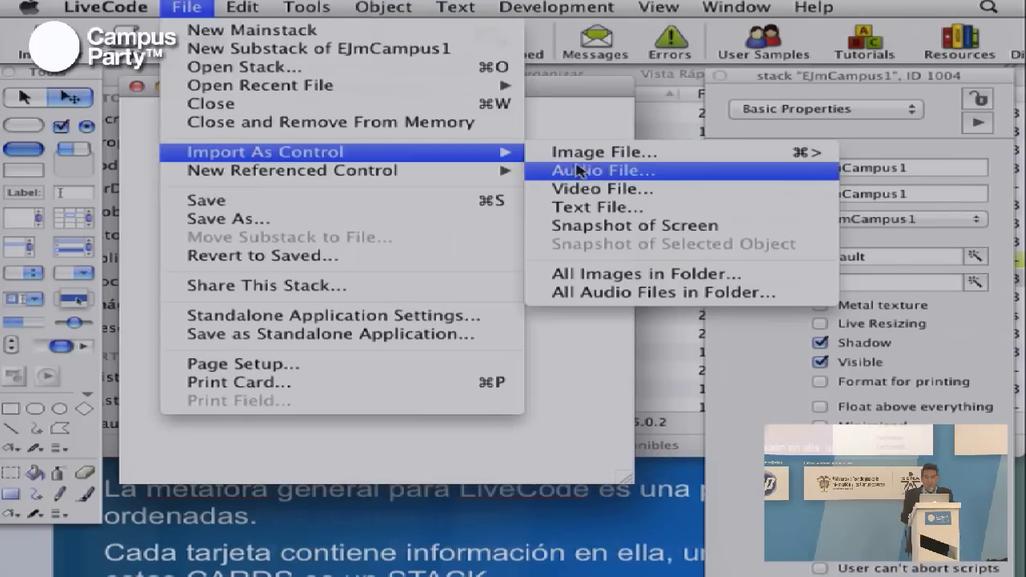
click(585, 149)
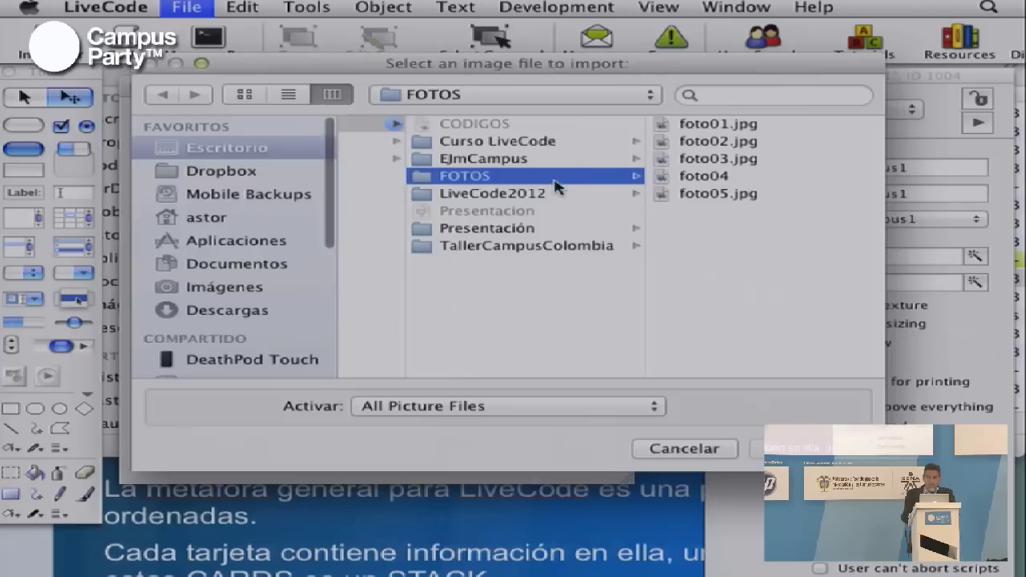
click(716, 142)
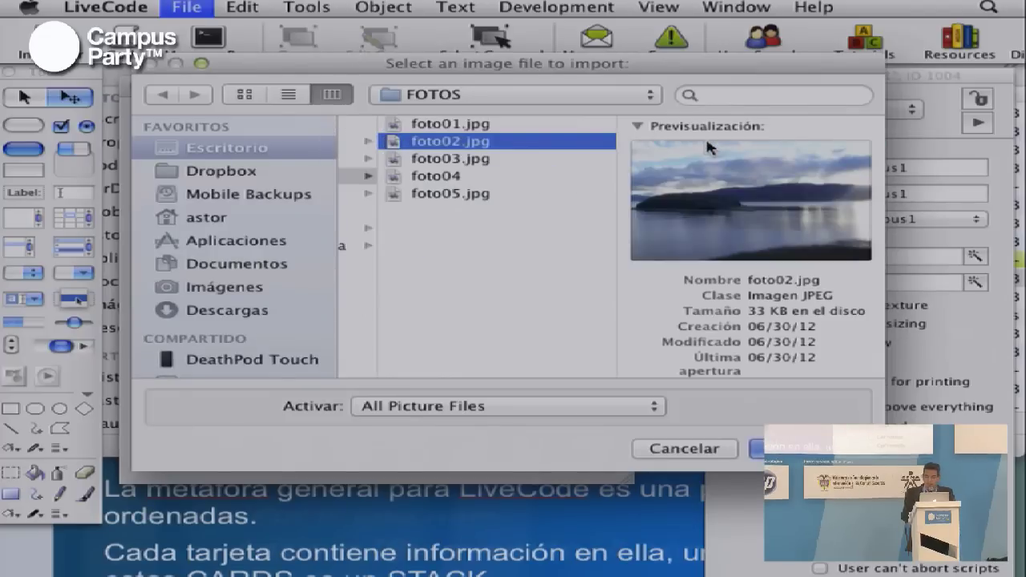
key(Return)
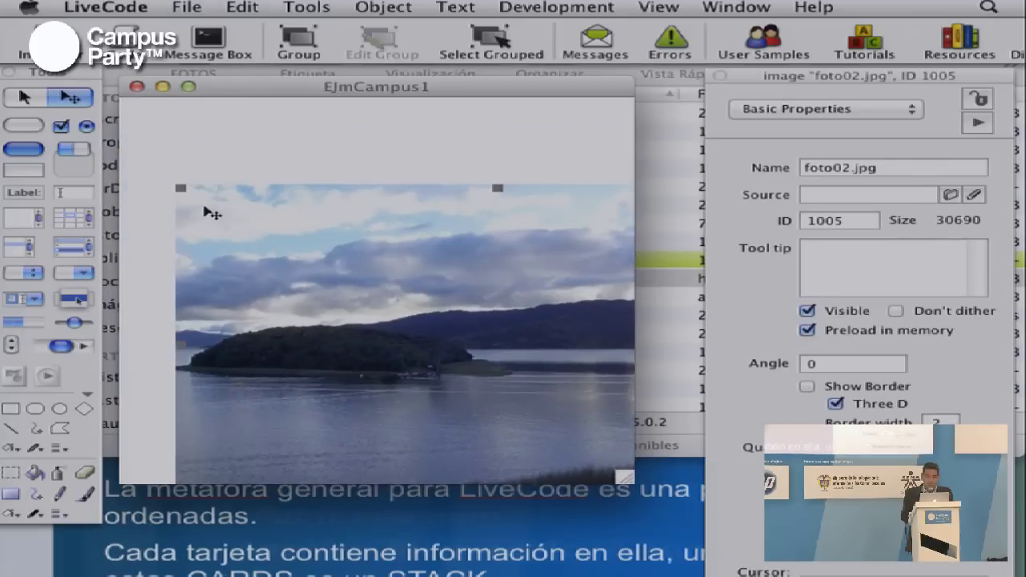
- Shrink foto02.jpg, reposition it inside its card, and add another new card to the stack
drag(188, 194, 411, 281)
drag(489, 343, 272, 241)
click(304, 6)
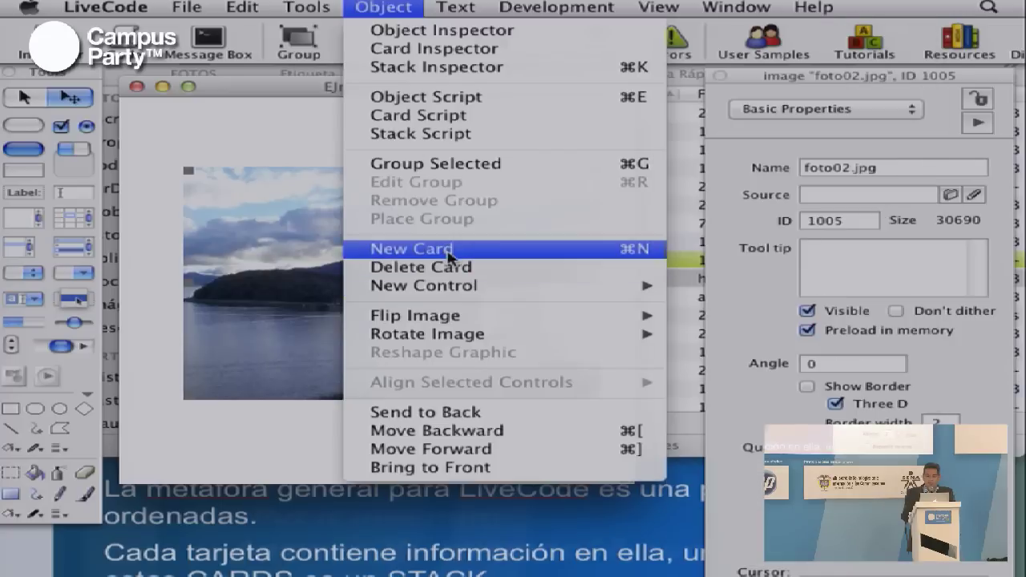
click(448, 250)
- Import foto03.jpg from the FOTOS folder as an image control on the new card
click(186, 7)
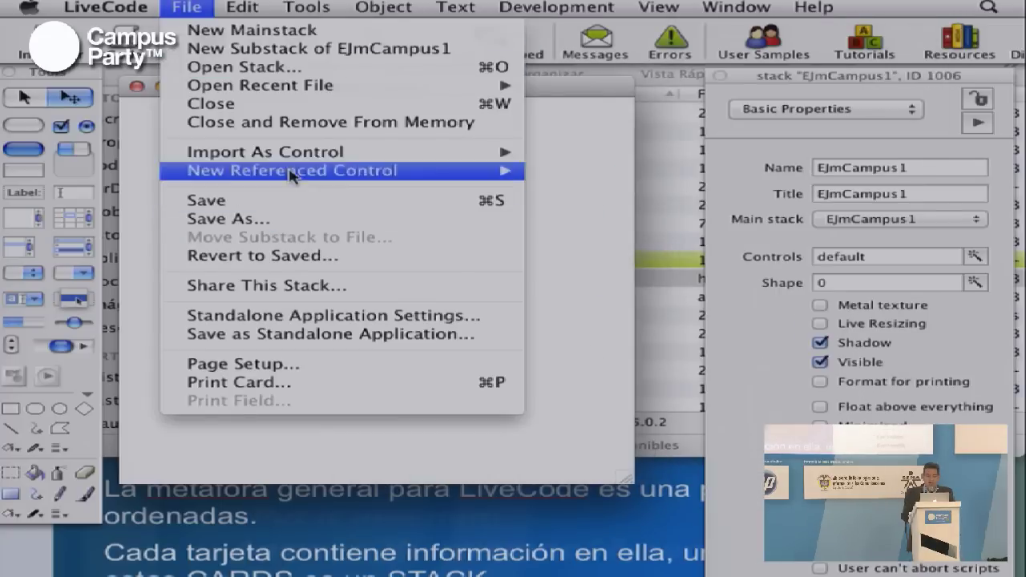
mouse_move(303, 155)
click(646, 157)
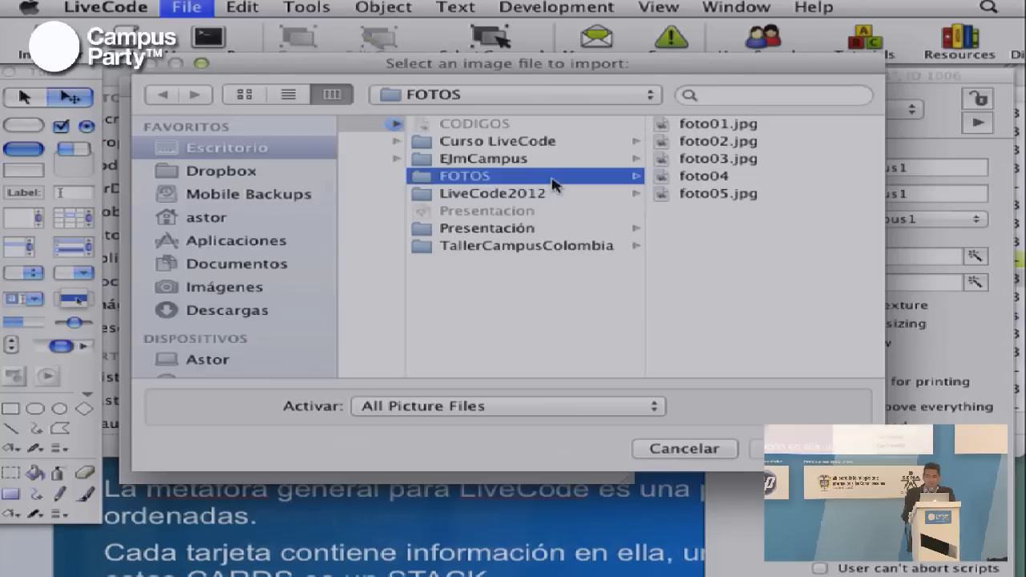
click(705, 158)
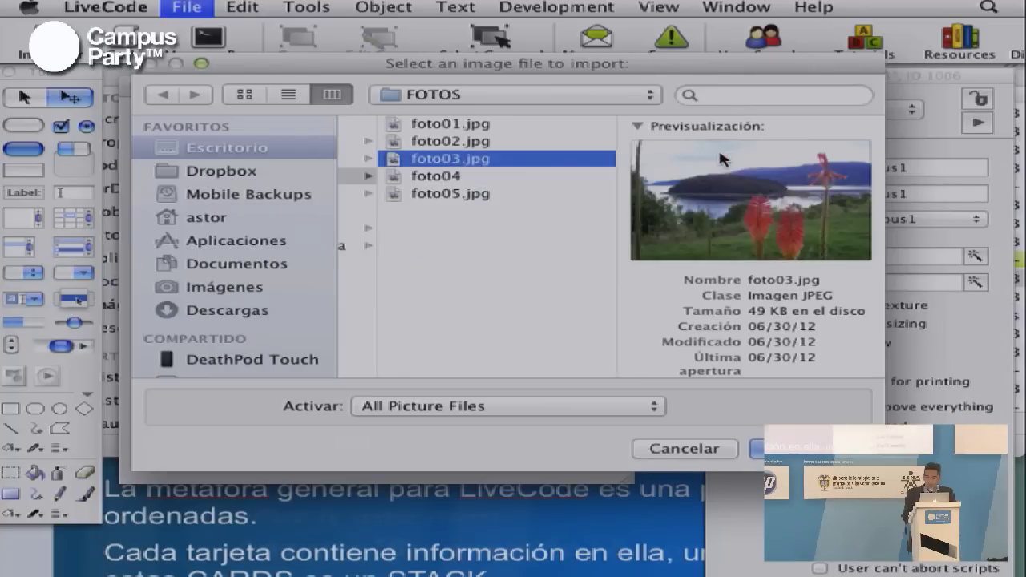
key(Return)
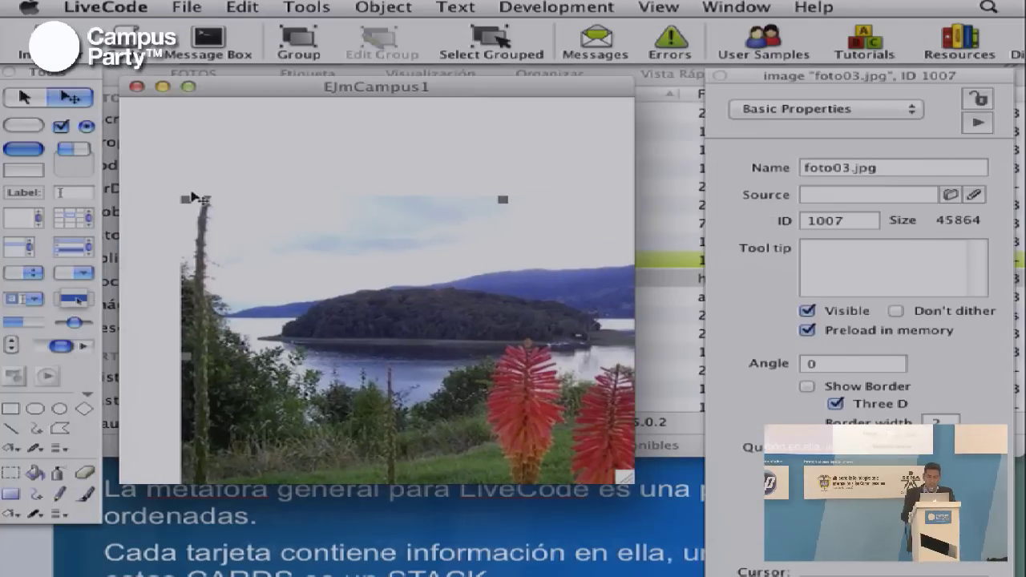
- Shrink foto03.jpg and reposition it to fit its card, and add a further new card
drag(197, 198, 388, 305)
drag(448, 359, 238, 230)
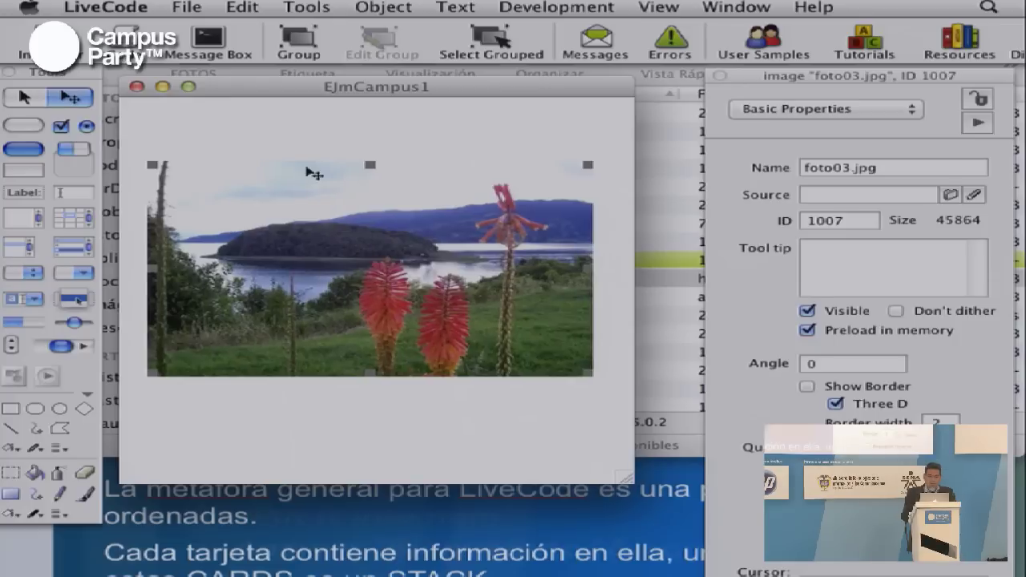
click(382, 7)
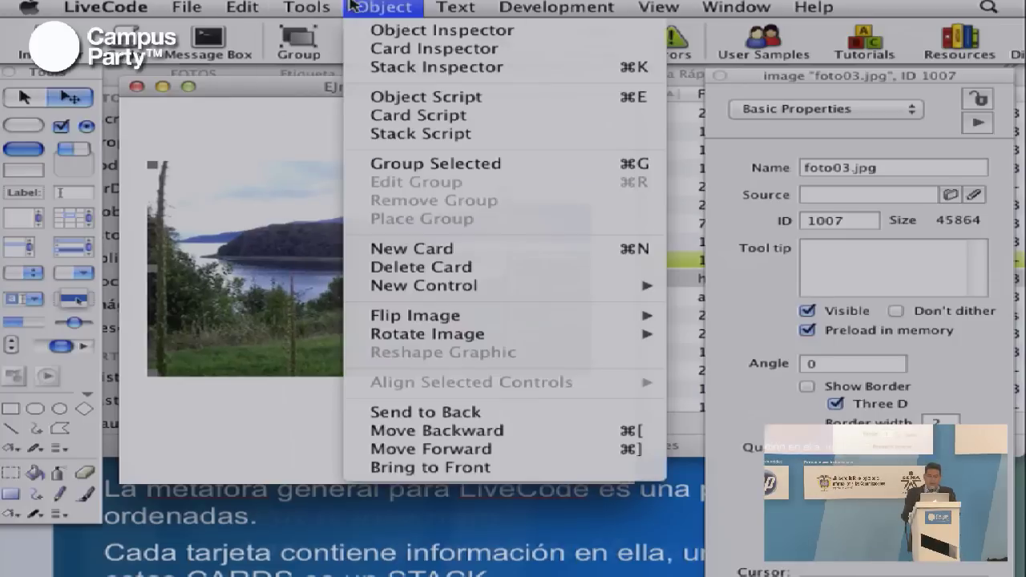
click(393, 250)
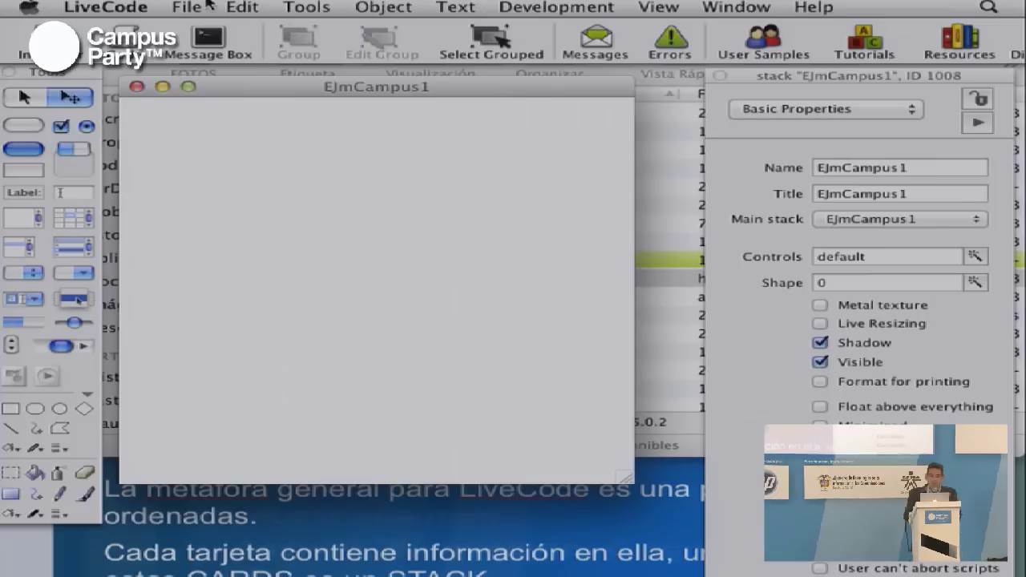
- Import foto04 from the FOTOS folder as an image control on the empty card
click(205, 7)
mouse_move(481, 151)
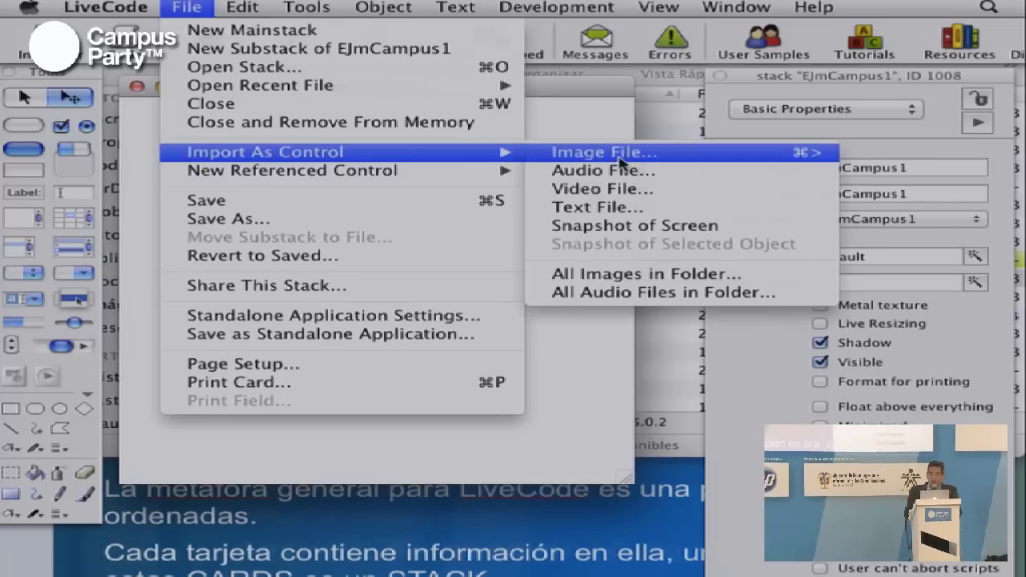
click(621, 160)
click(712, 195)
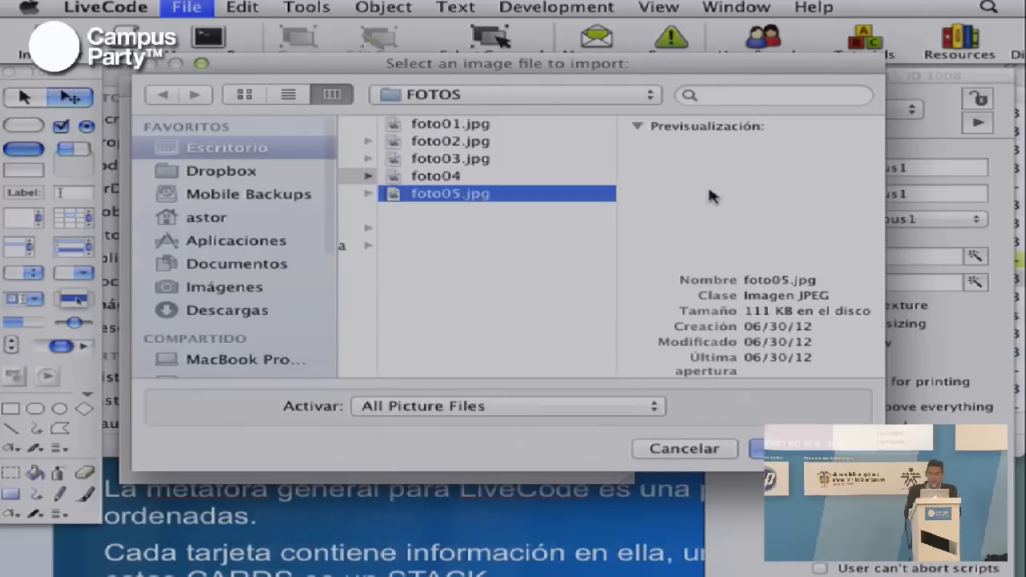
click(481, 160)
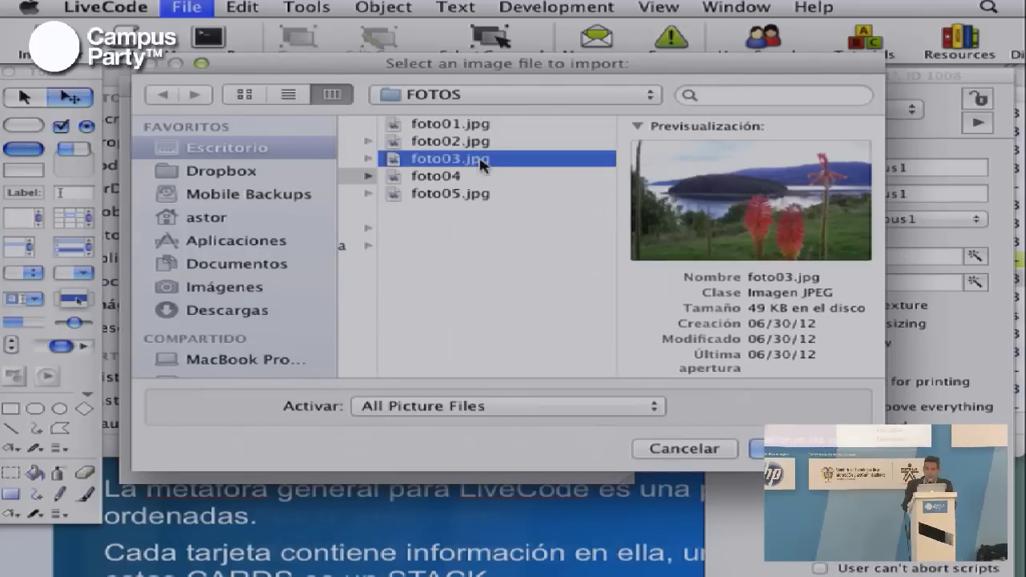
click(433, 178)
double_click(434, 178)
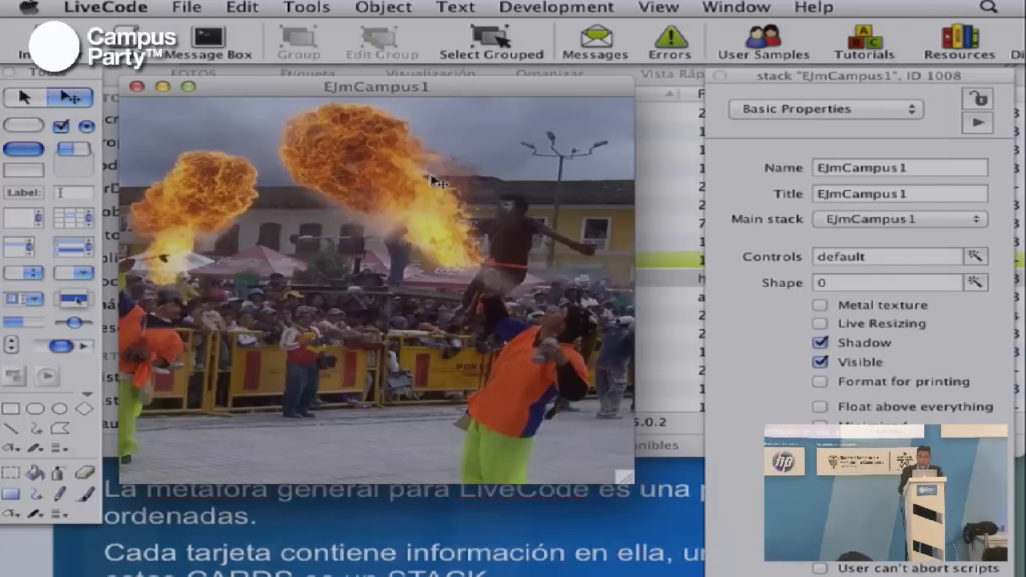
- Shrink foto04.jpg and reposition it so the whole photo fits inside the card, leaving it deselected
drag(183, 163, 400, 284)
drag(522, 404, 295, 265)
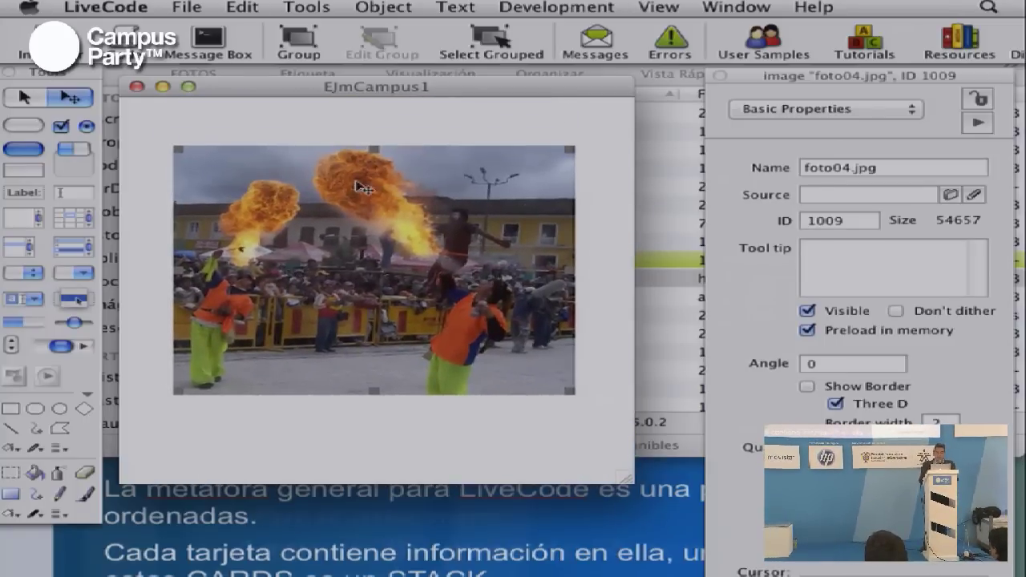
click(396, 124)
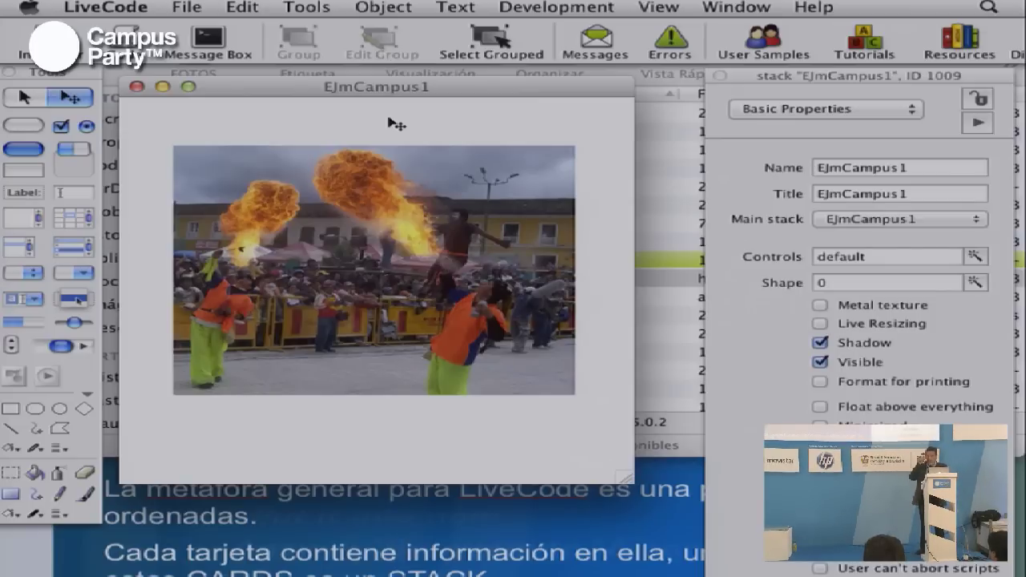
- Browse the stack's cards by going to the first, previous, next and last card, and return to the first
click(362, 7)
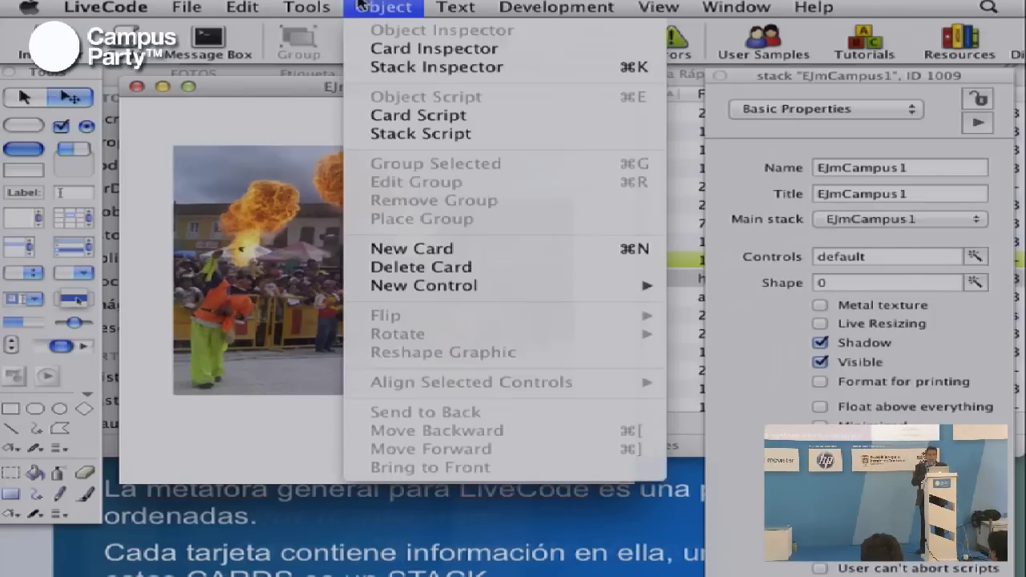
mouse_move(653, 7)
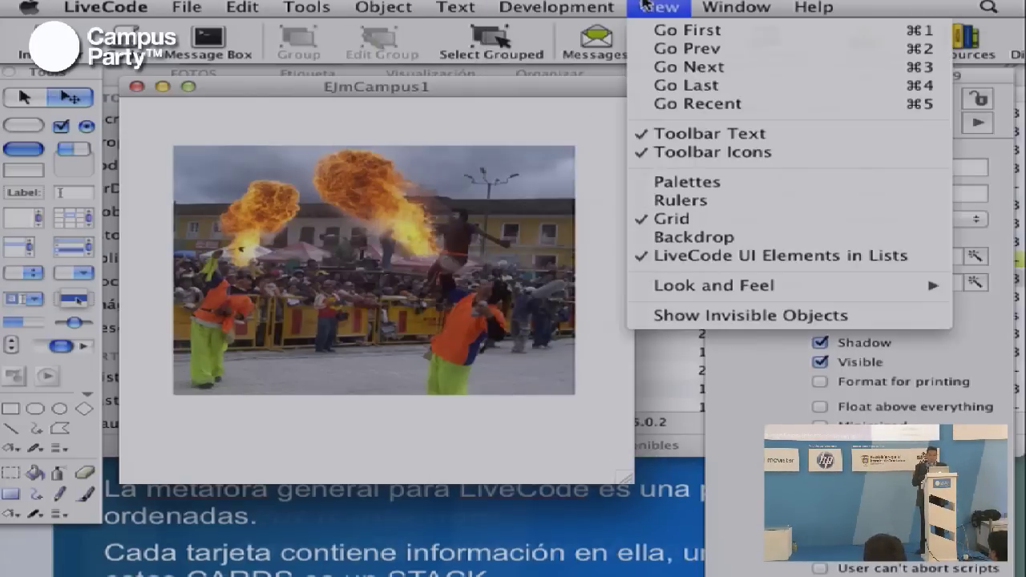
click(675, 32)
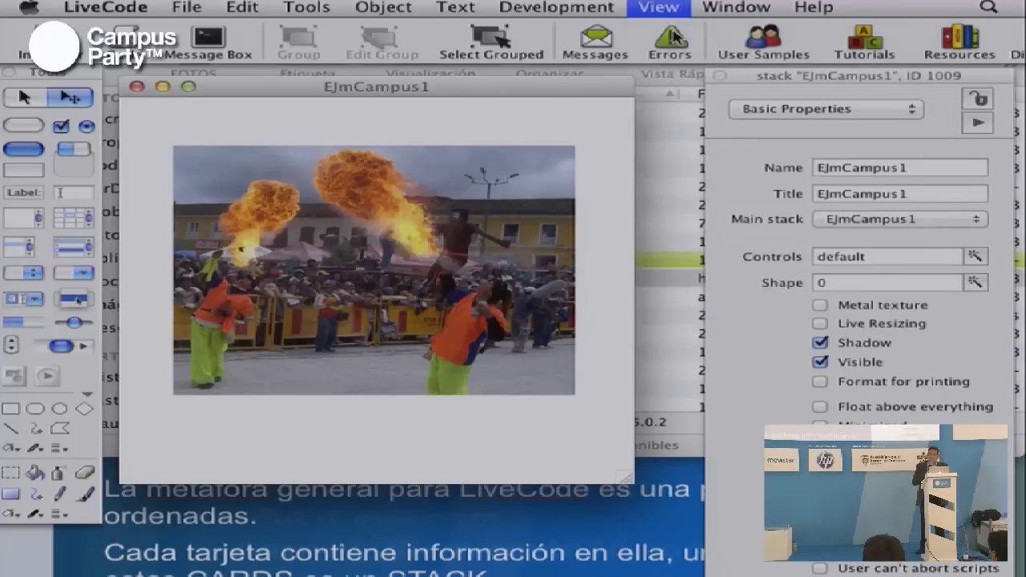
click(670, 6)
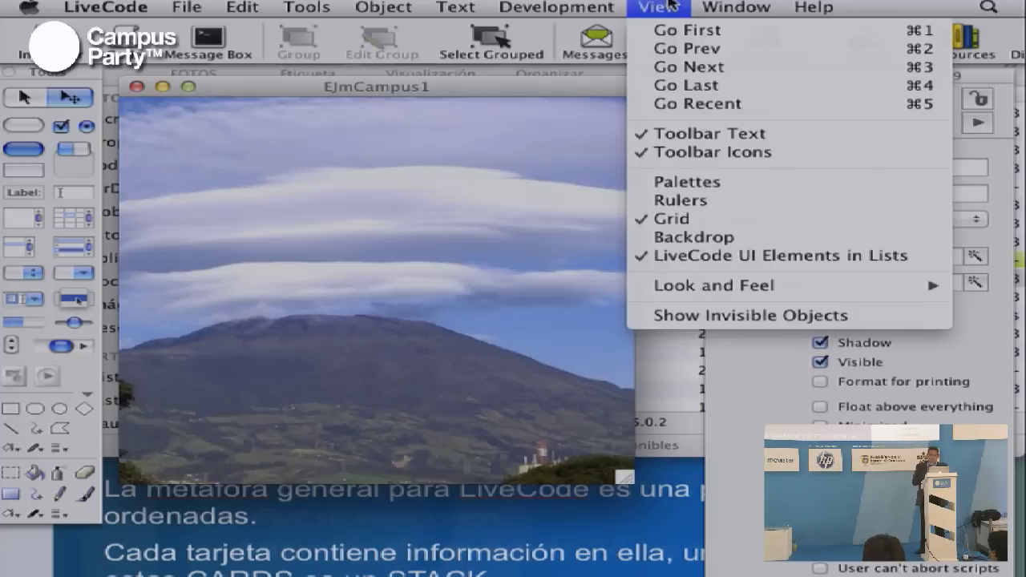
click(673, 48)
click(679, 7)
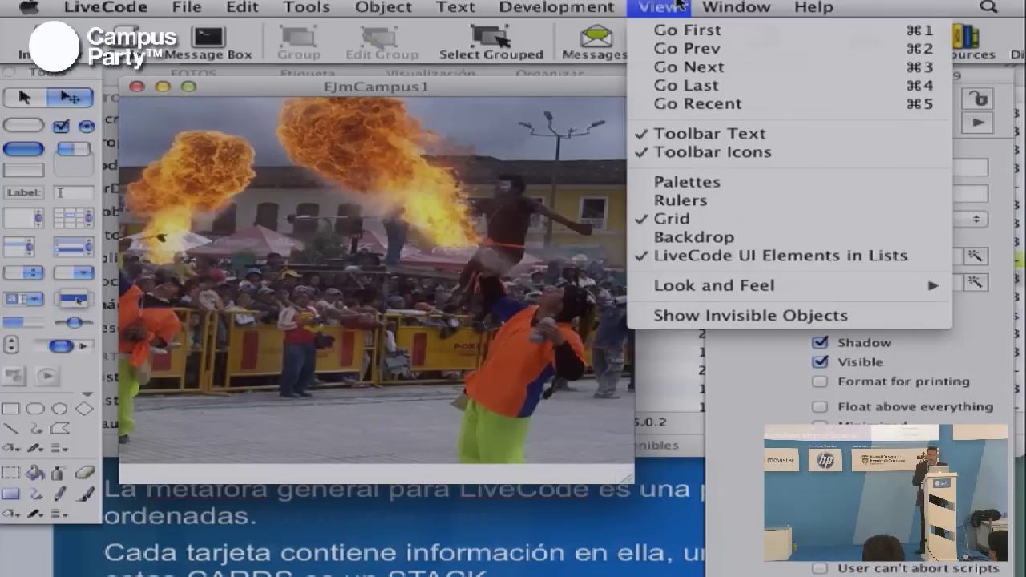
click(686, 67)
click(671, 6)
click(688, 85)
click(665, 7)
click(674, 29)
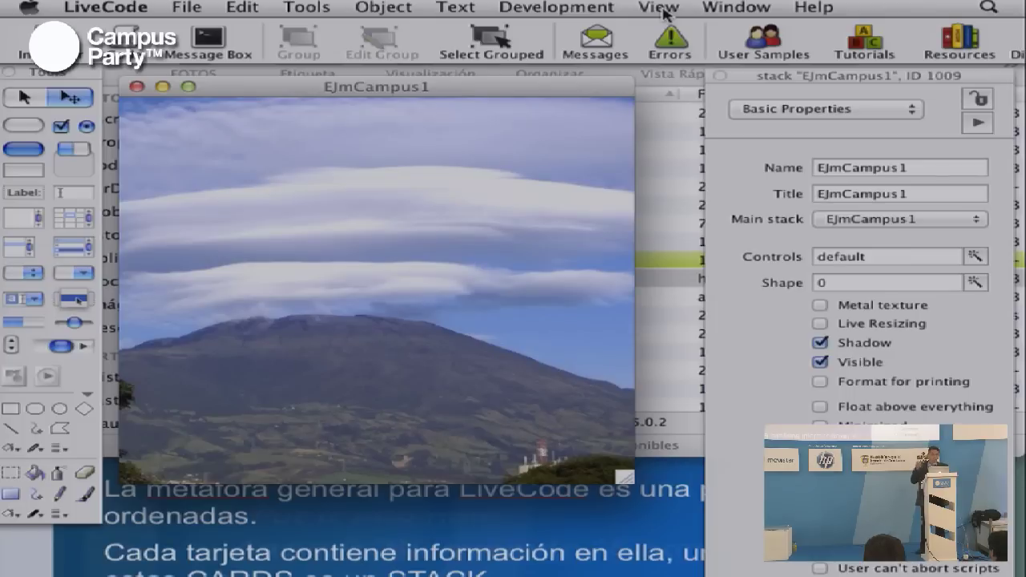
- Bring up the stack inspector for EJmCampus1 and examine its property categories and window shape option
mouse_move(542, 96)
mouse_down()
mouse_move(534, 91)
mouse_move(548, 95)
mouse_up()
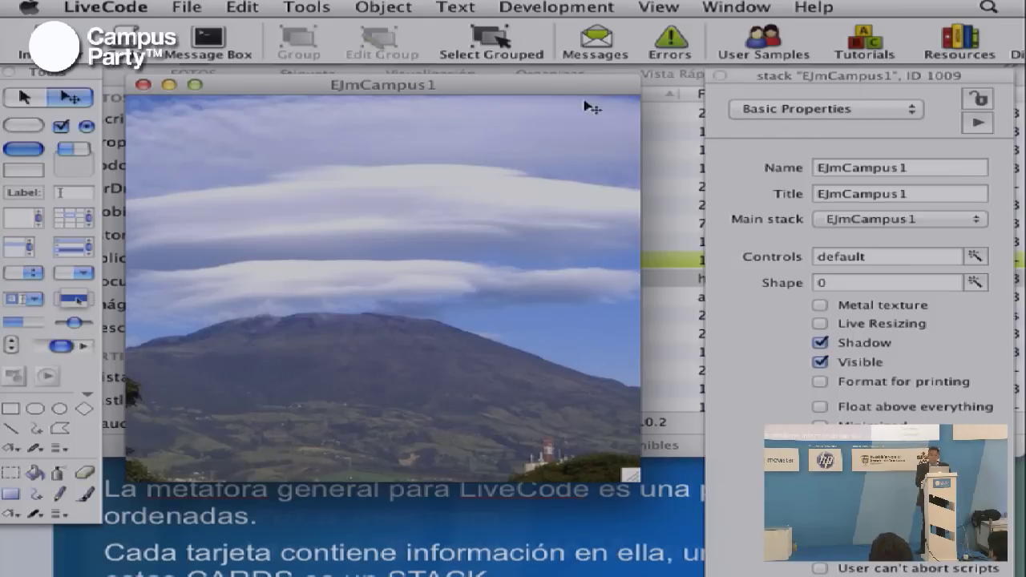
click(306, 8)
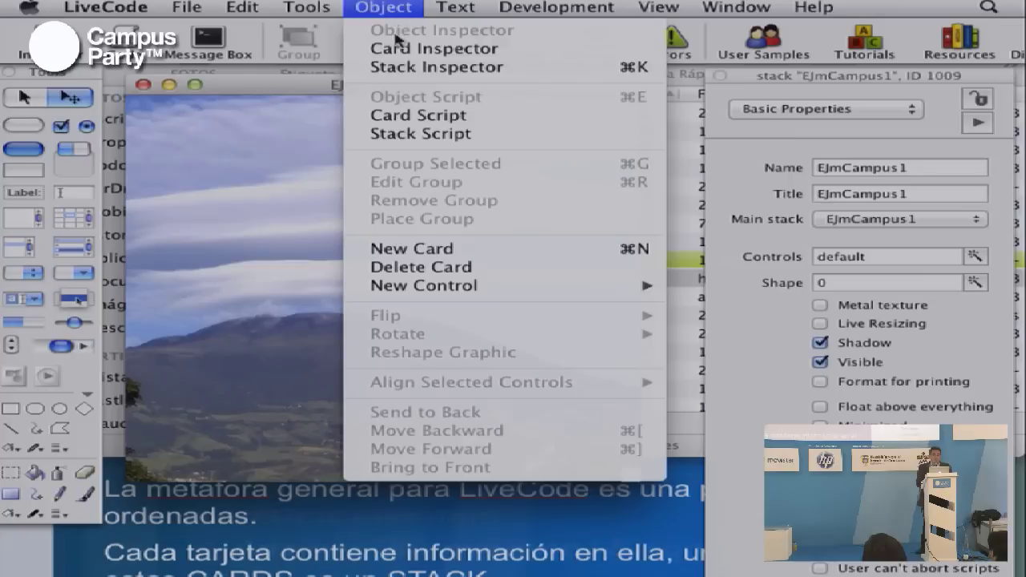
click(423, 67)
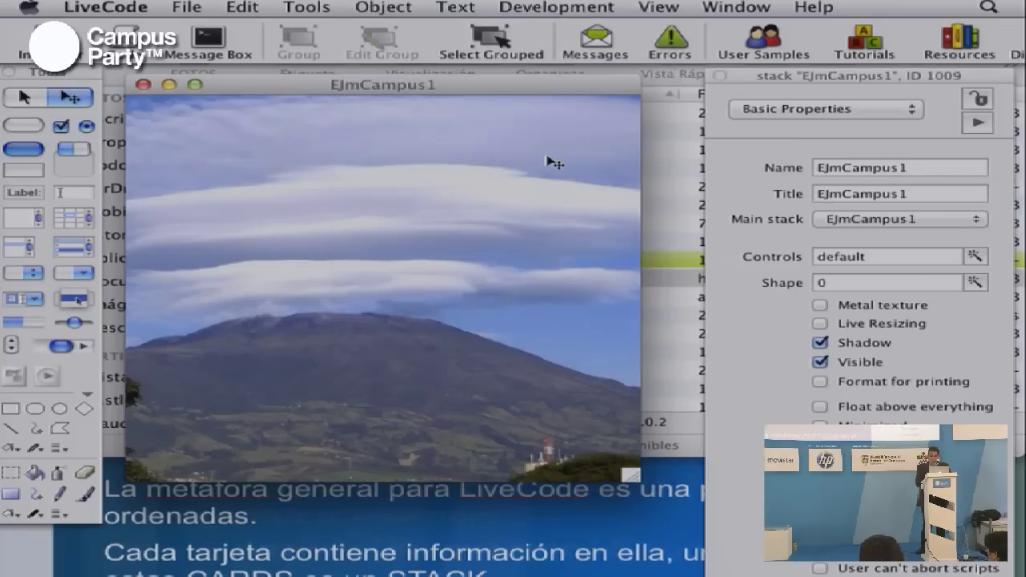
click(757, 110)
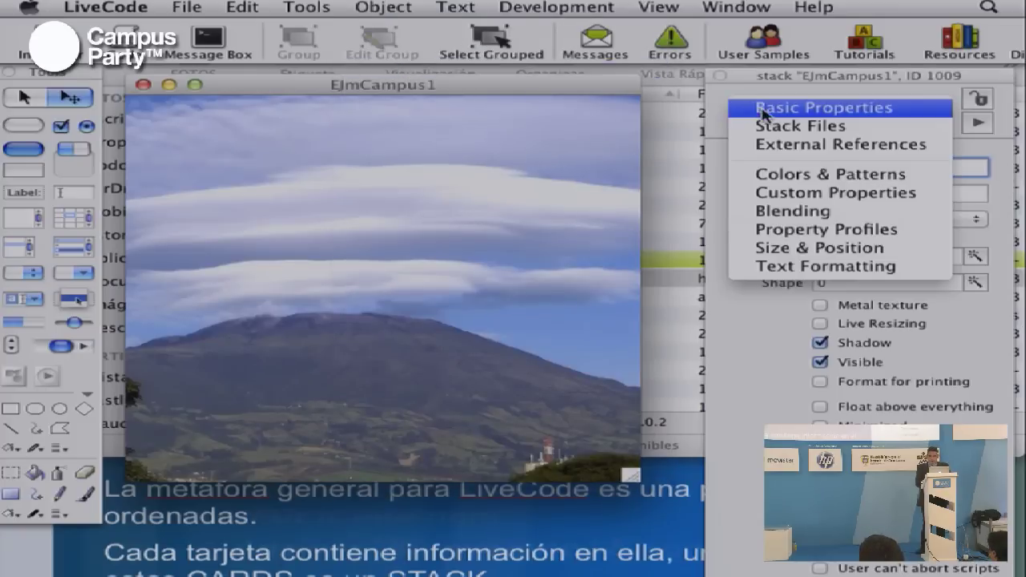
click(761, 110)
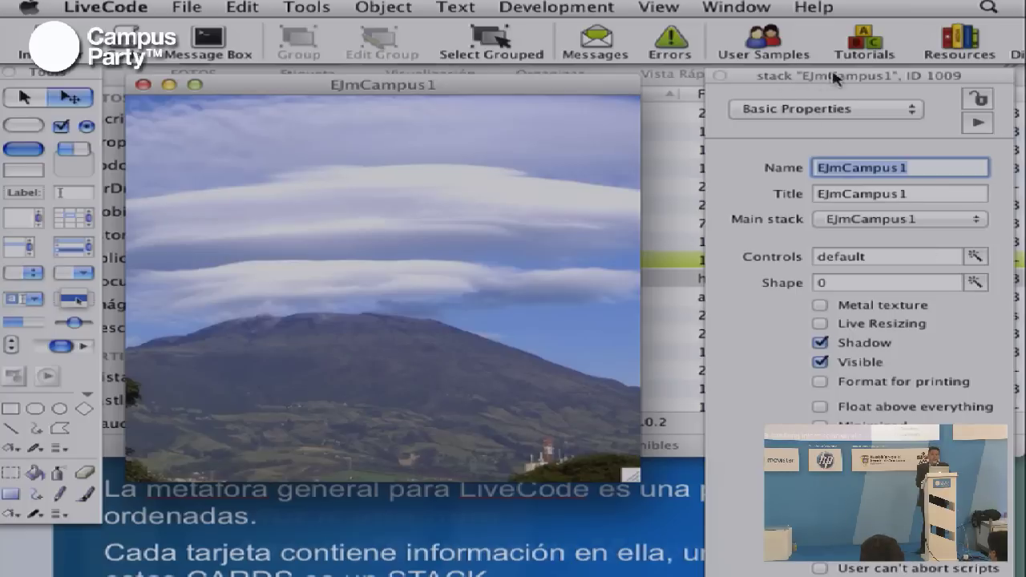
click(976, 282)
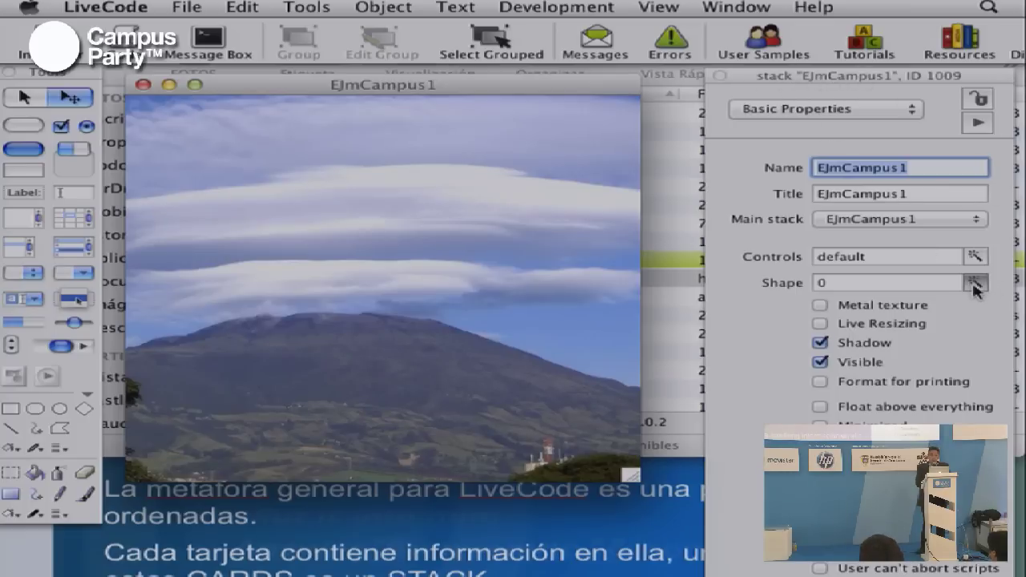
click(840, 372)
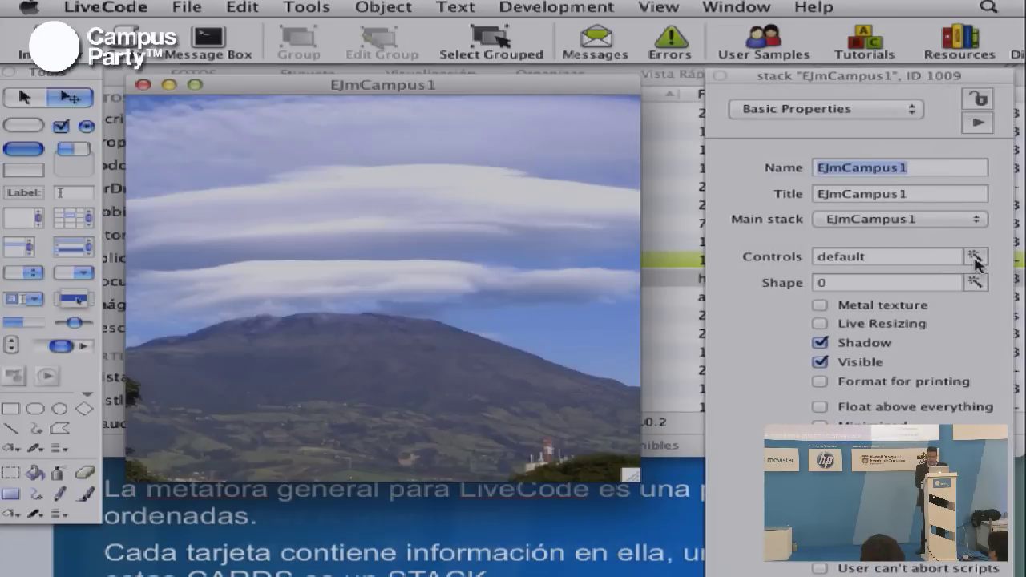
- Set the title bar controls of the EJmCampus1 stack to the Empty set
click(975, 258)
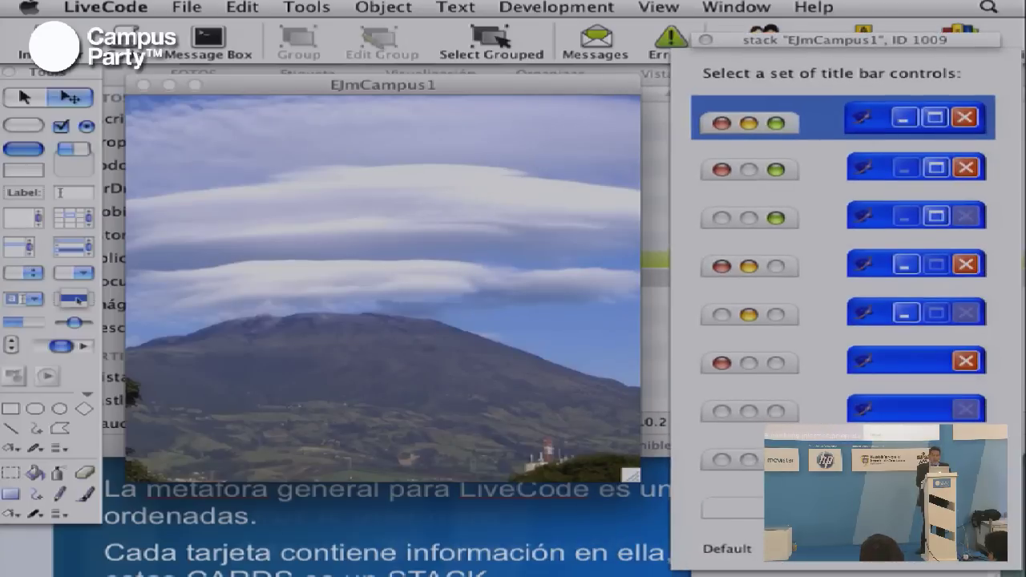
click(725, 506)
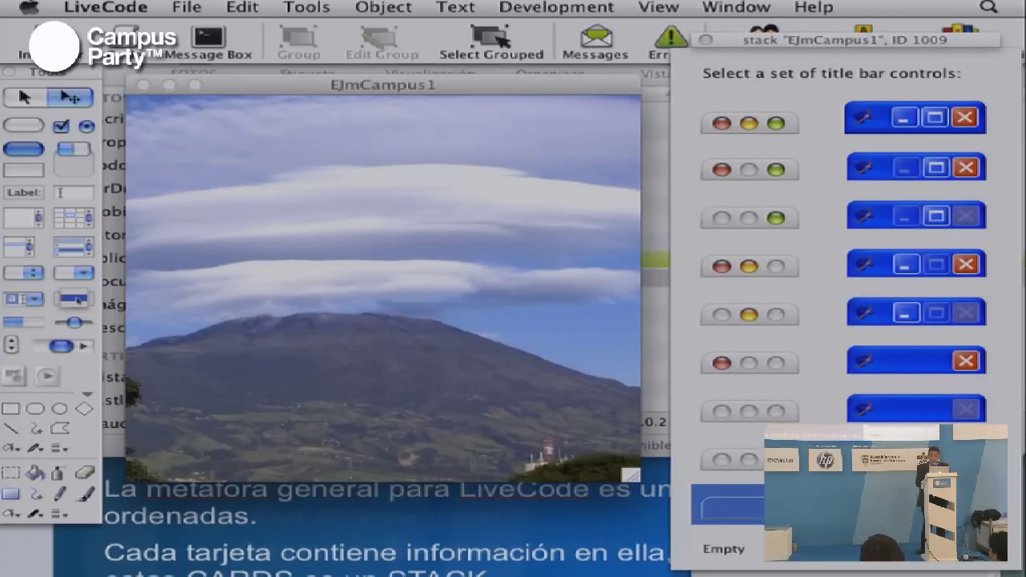
key(Return)
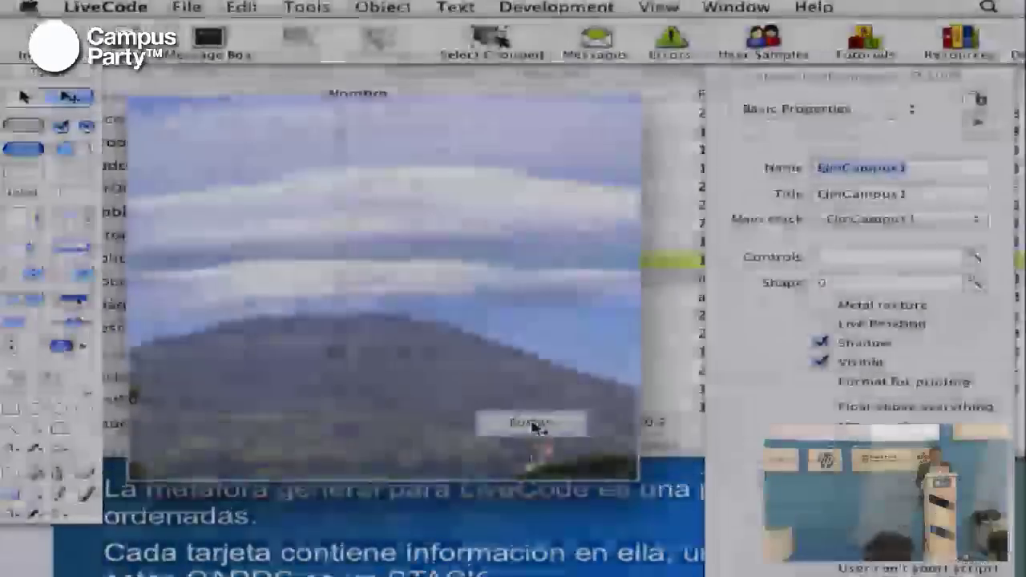
- Position the push button near the first card's lower-right corner and apply "go next" as its mouseUp script
drag(534, 425, 557, 435)
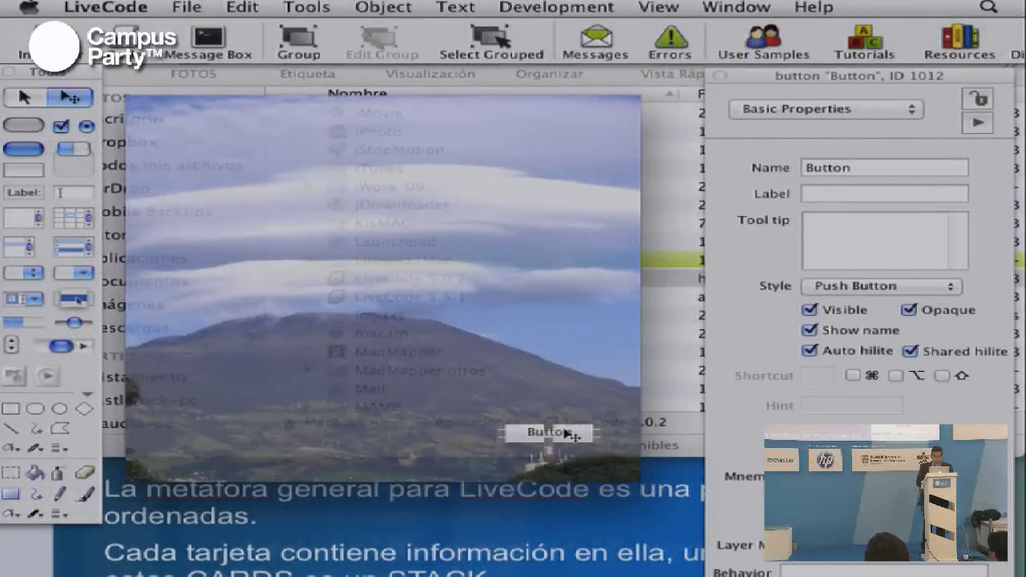
right_click(568, 434)
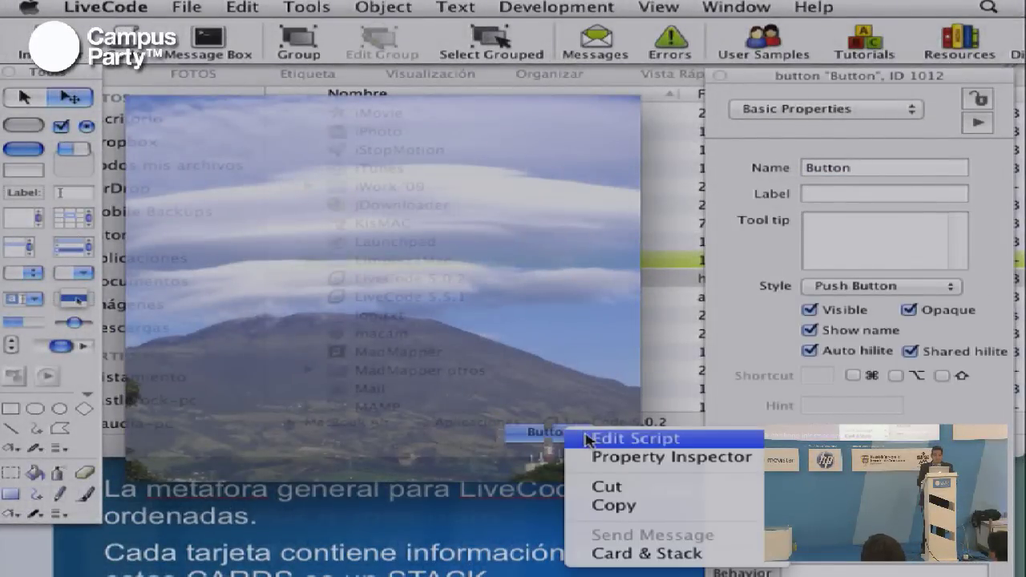
click(585, 438)
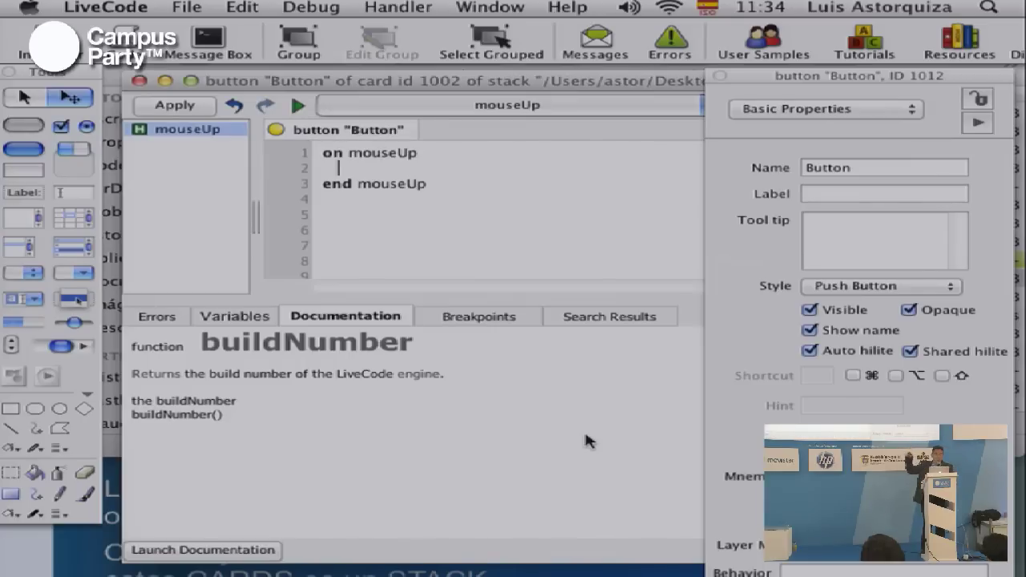
text(go next c)
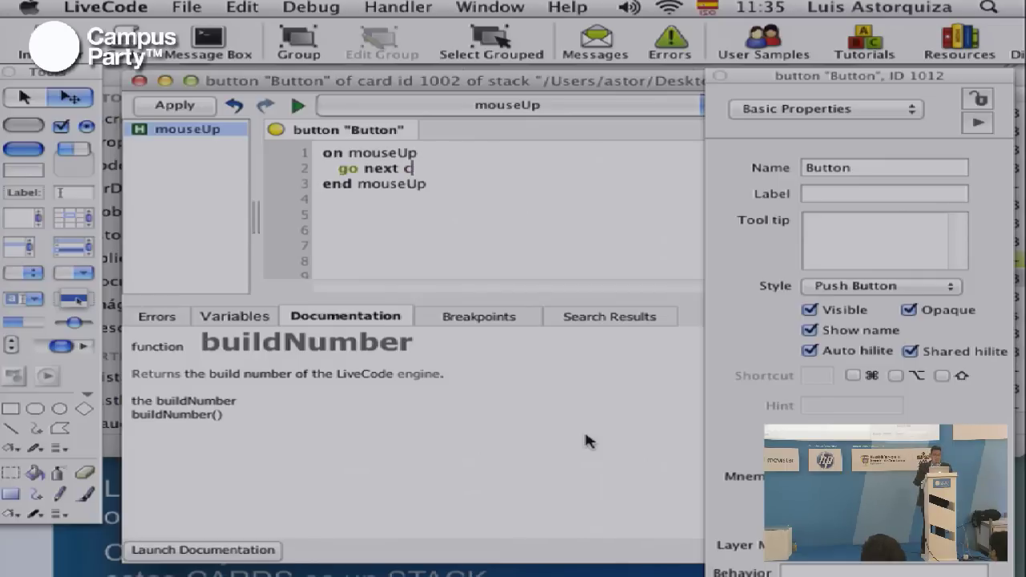
text(t)
click(165, 105)
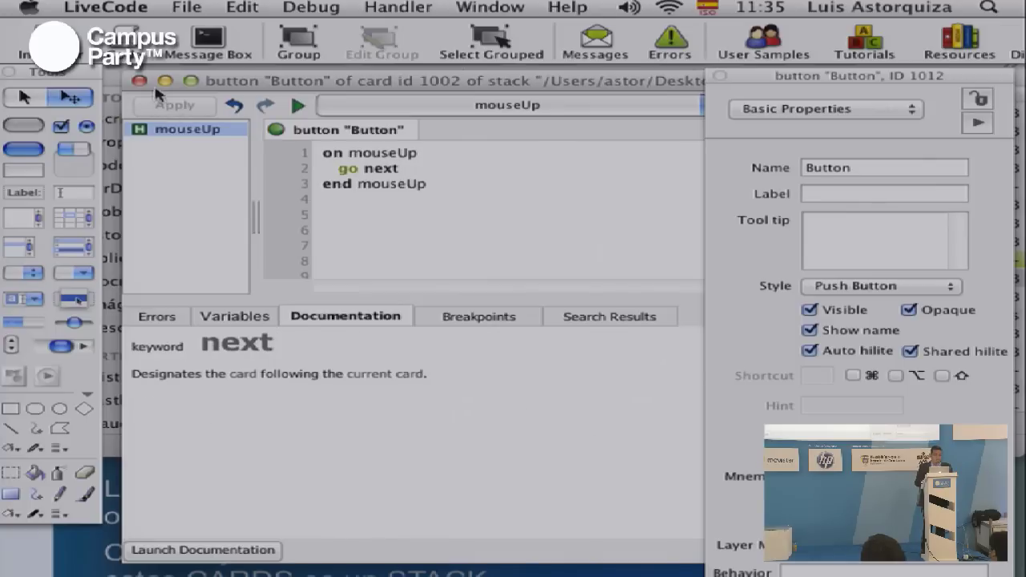
- Close the script editor and paste a copy of the scripted button onto each of the other photo cards
click(138, 81)
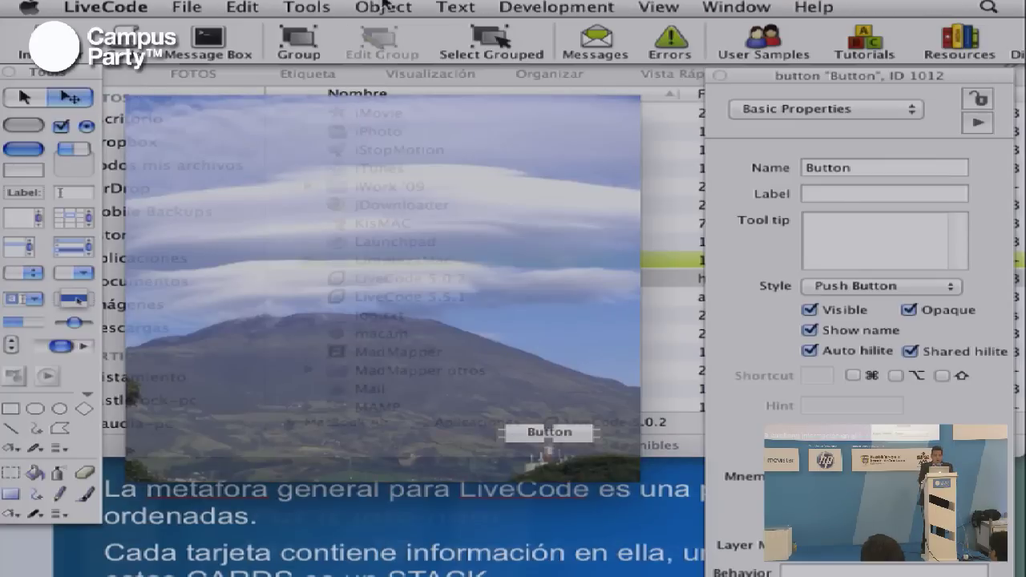
key(Right)
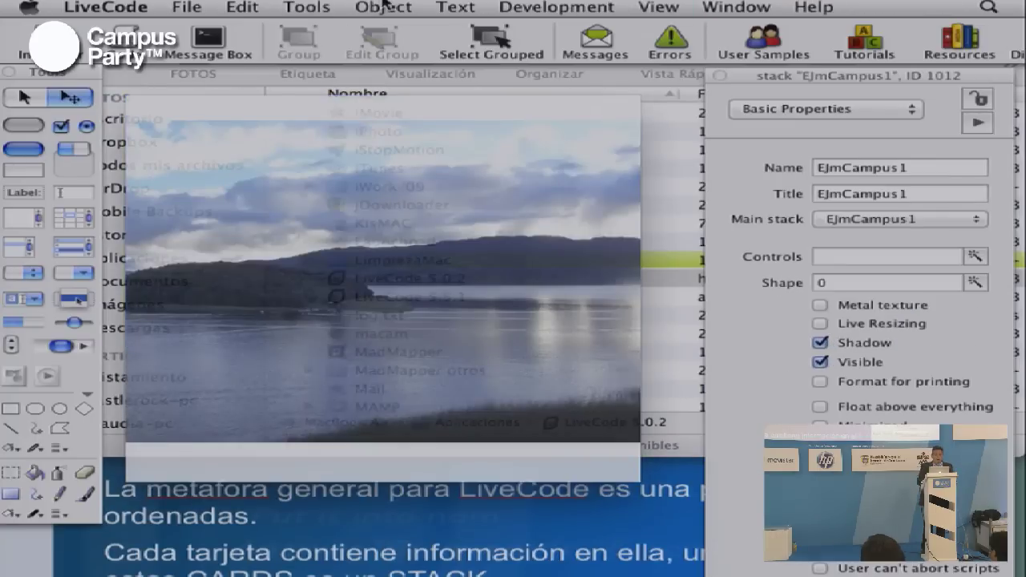
key(super+v)
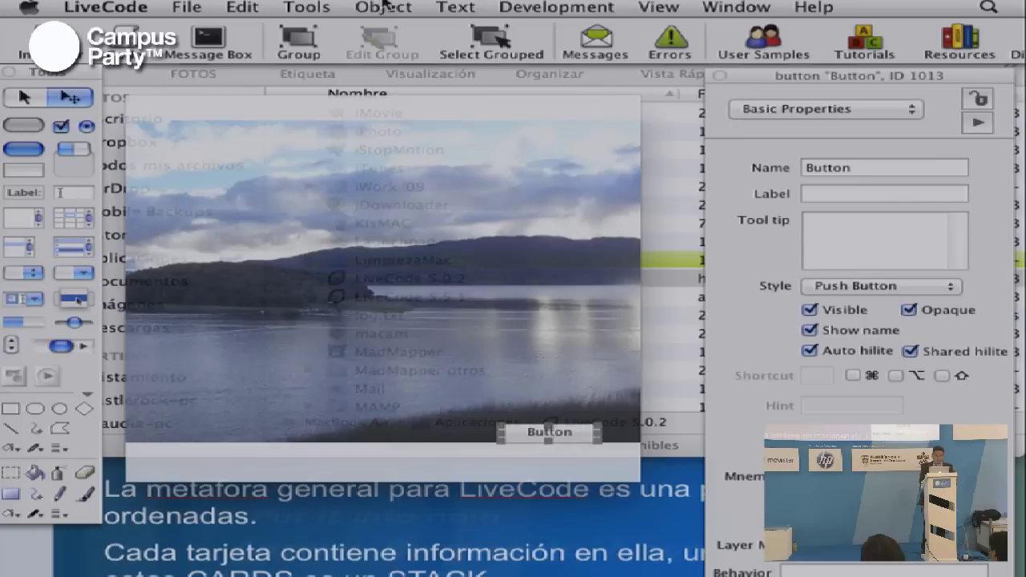
key(Right)
key(super+v)
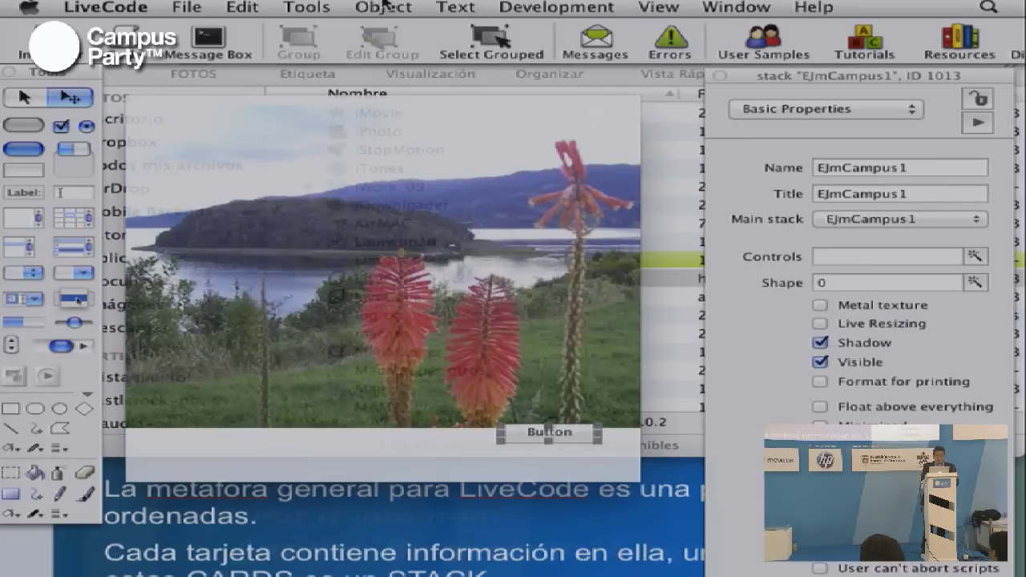
key(Right)
key(super+v)
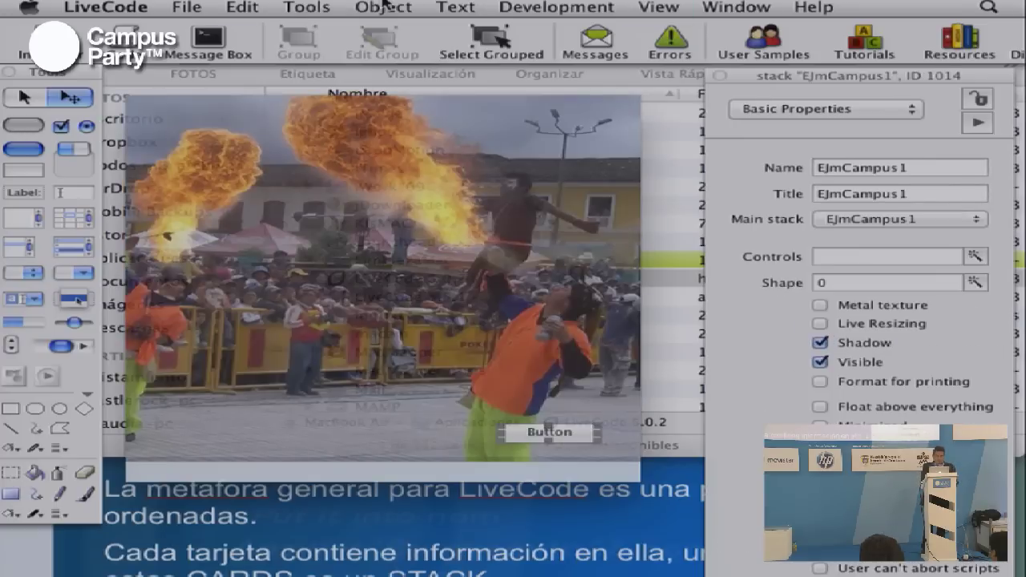
key(Right)
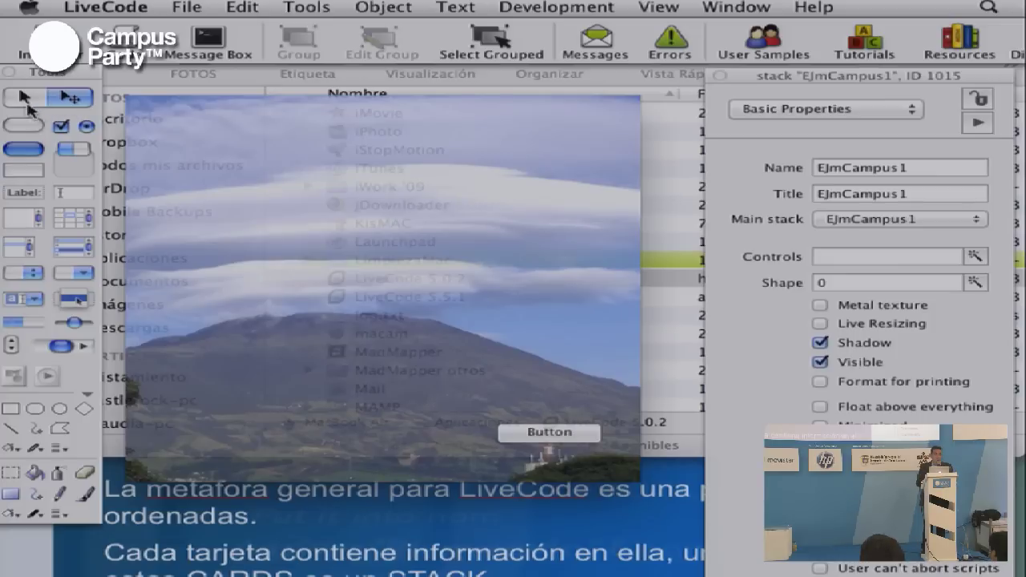
- Test the button's card navigation in run mode, then return to edit mode and save the stack
click(27, 98)
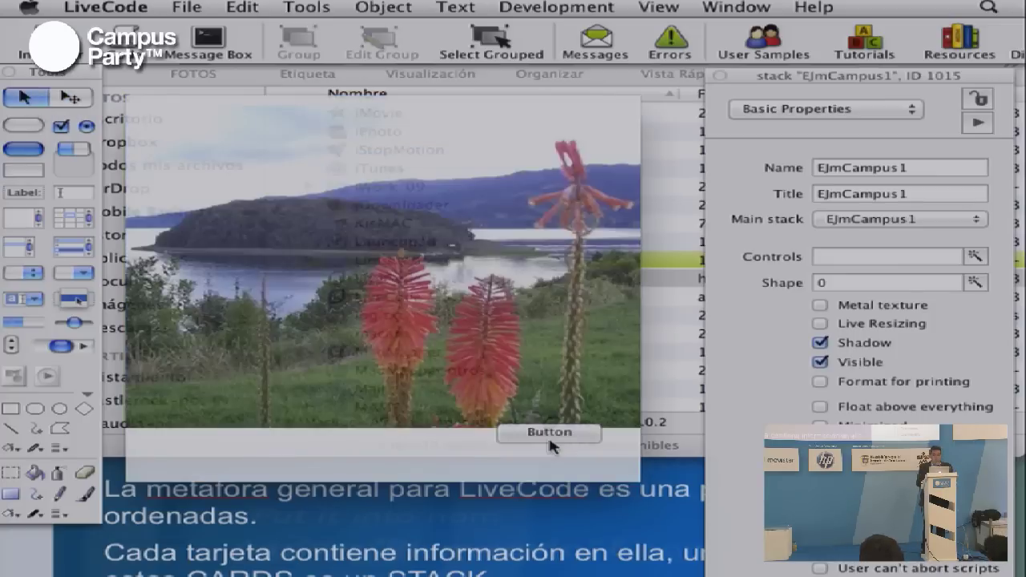
click(548, 434)
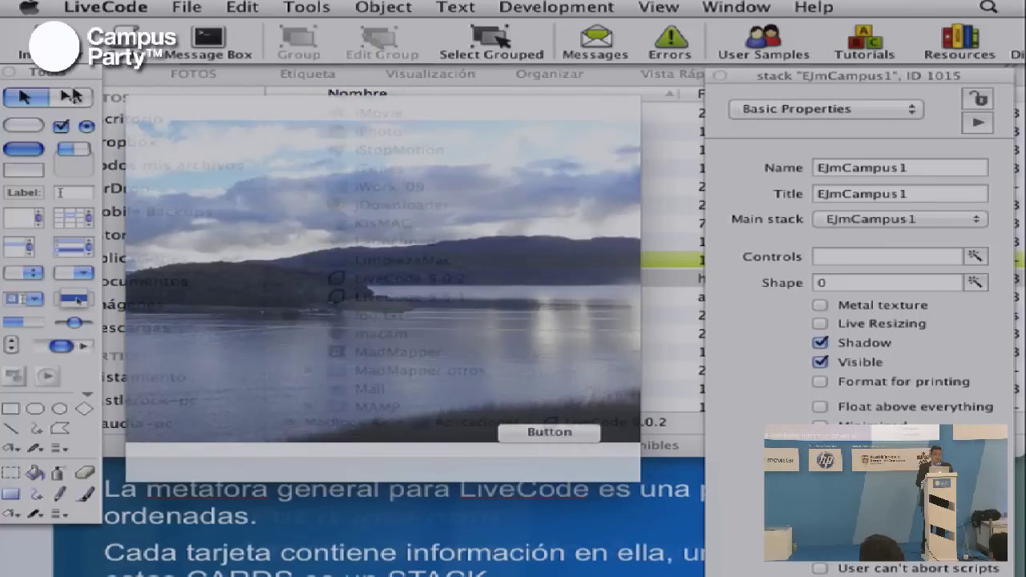
click(72, 96)
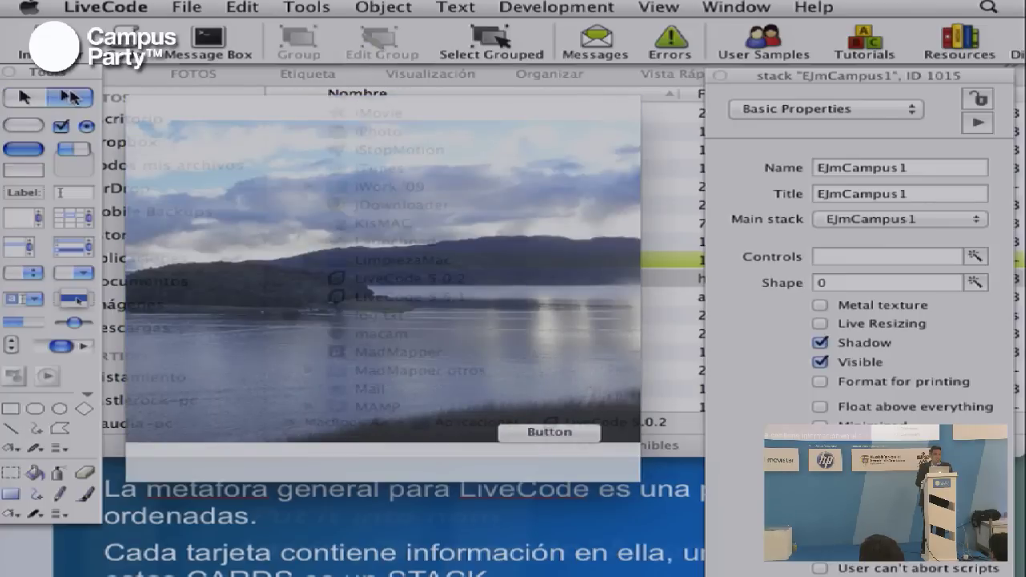
key(ctrl+s)
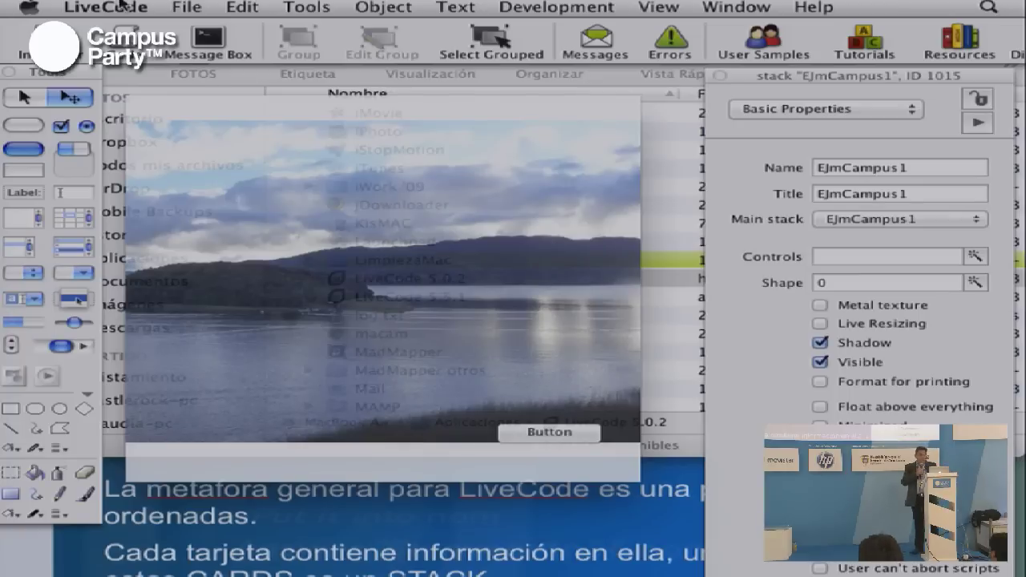
- Examine the iOS and Android SDK locations in the Mobile Support preferences without choosing an Android SDK folder
click(121, 6)
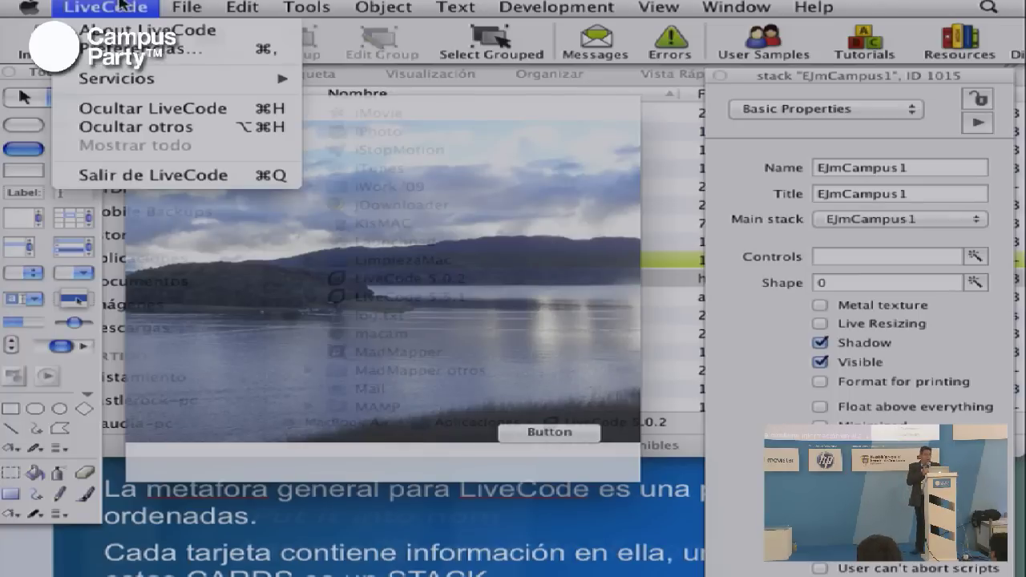
click(125, 49)
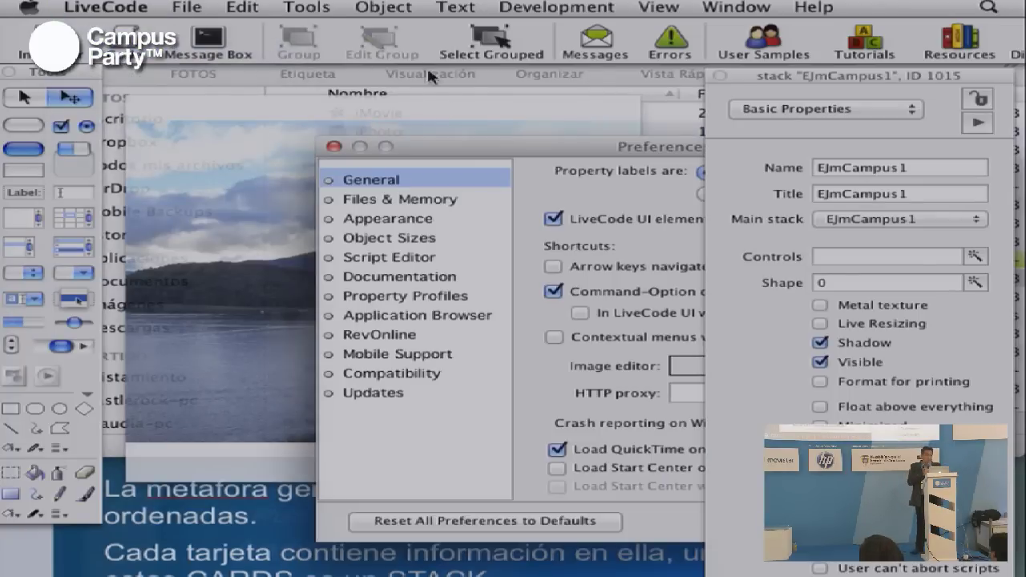
drag(446, 147, 268, 66)
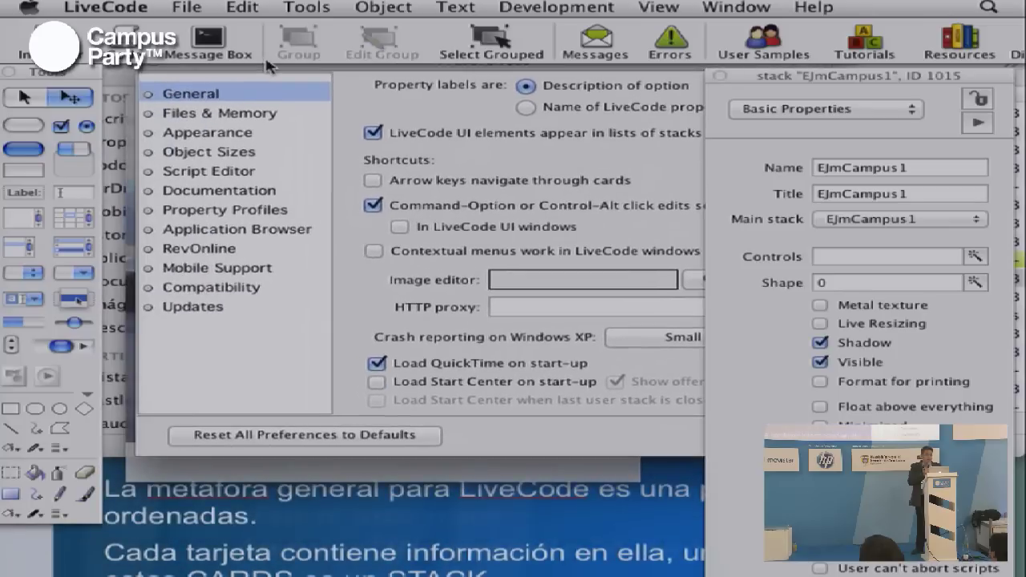
click(237, 270)
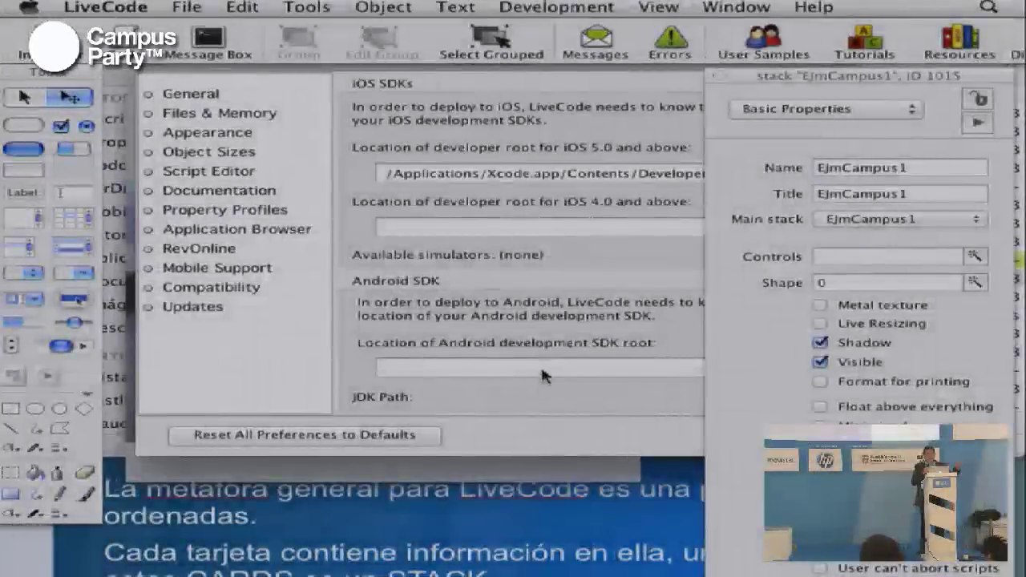
drag(776, 76, 902, 184)
click(786, 369)
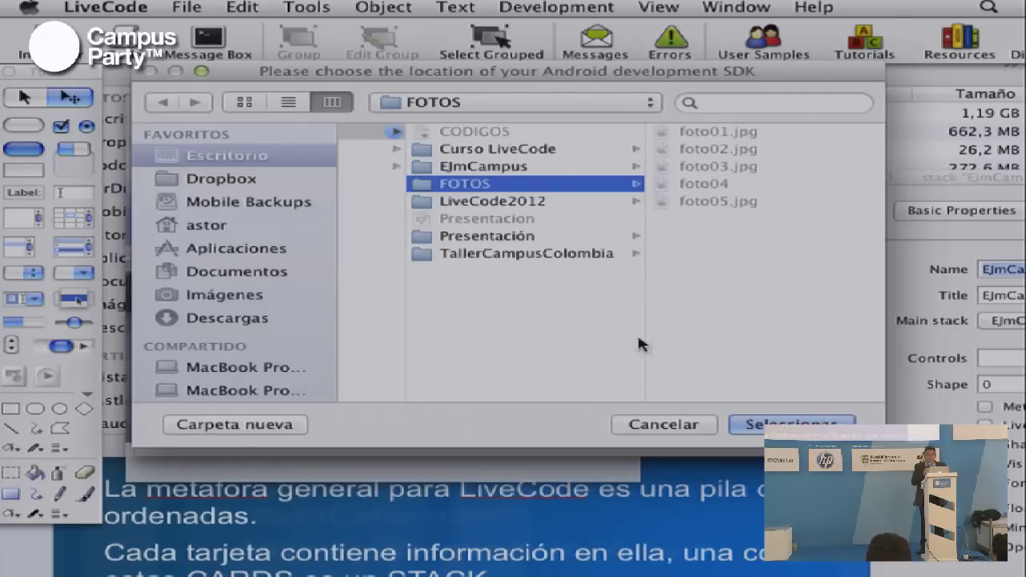
click(680, 429)
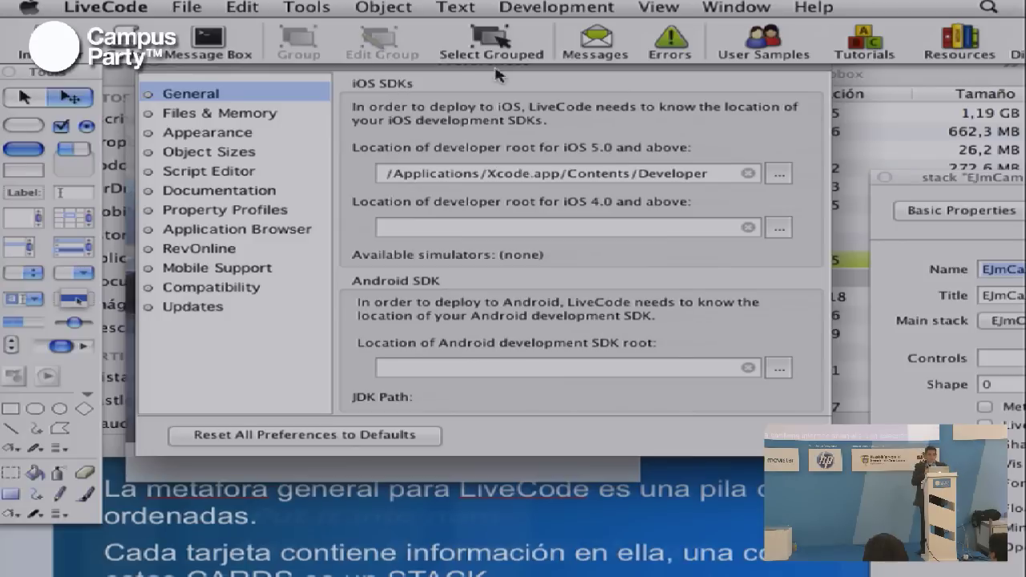
drag(497, 72, 484, 97)
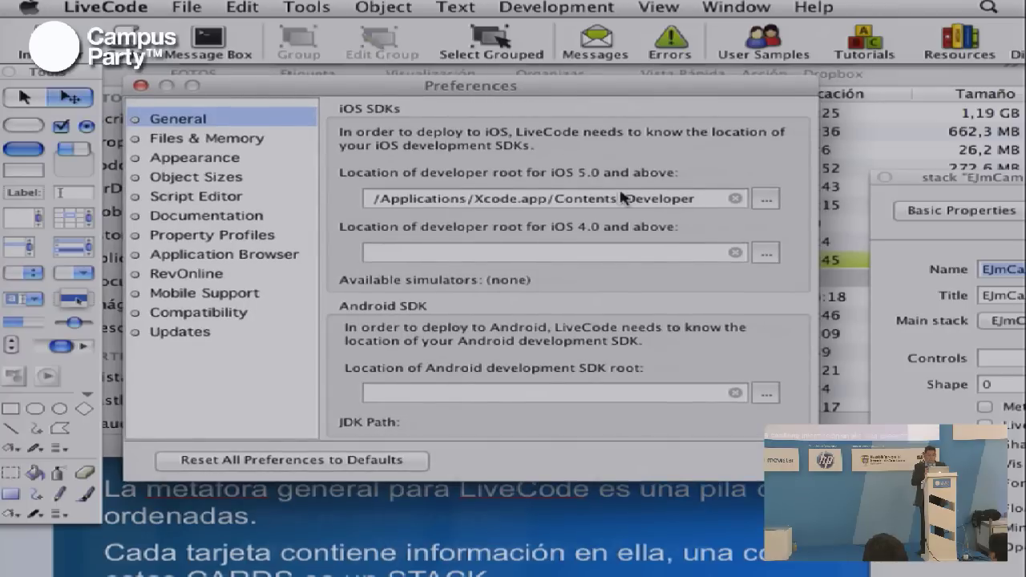
key(super+w)
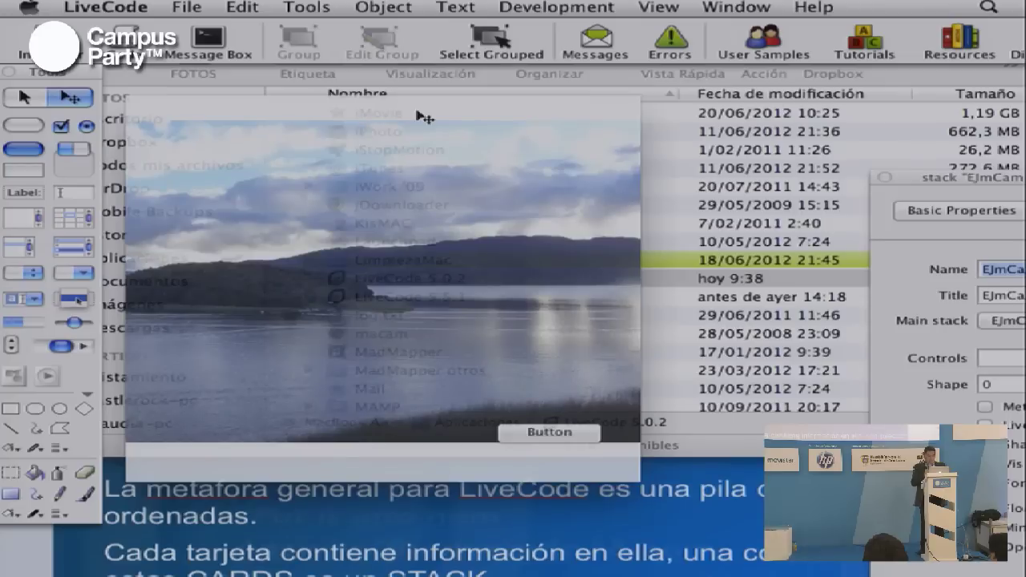
- Bring up the standalone application settings for EJmCampus1 and examine the Mac, Windows and Linux build options
click(105, 6)
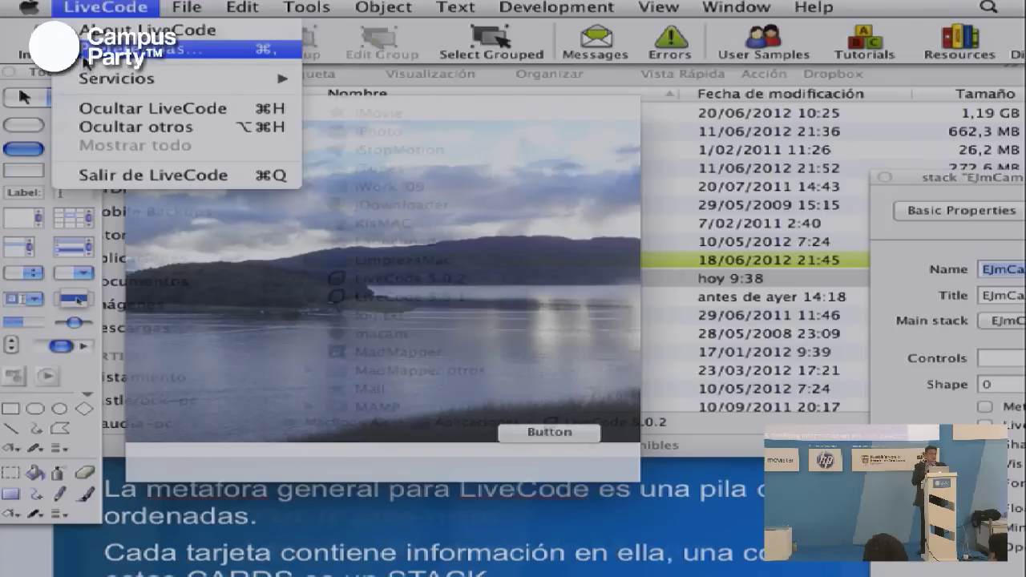
mouse_move(186, 7)
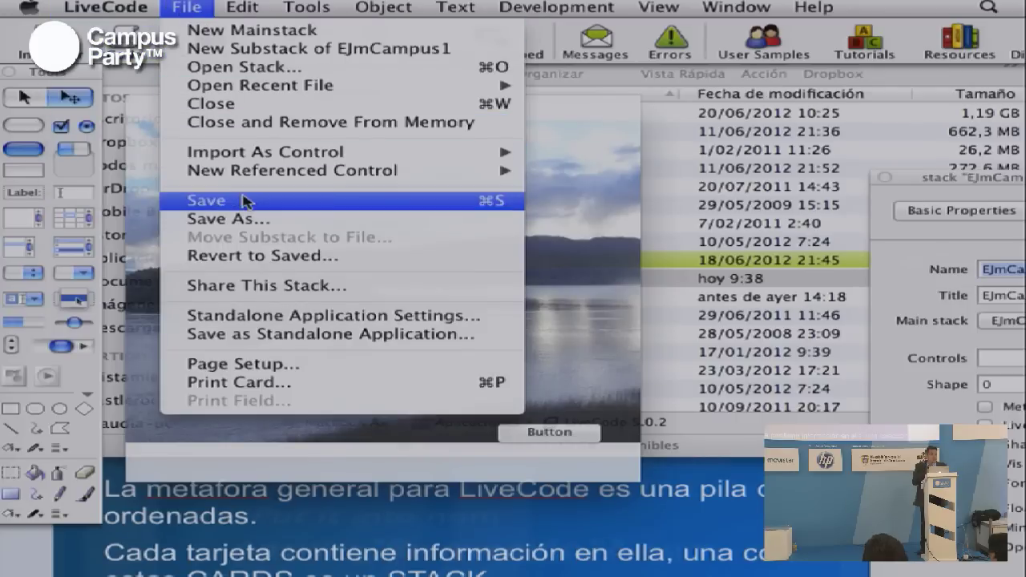
click(269, 314)
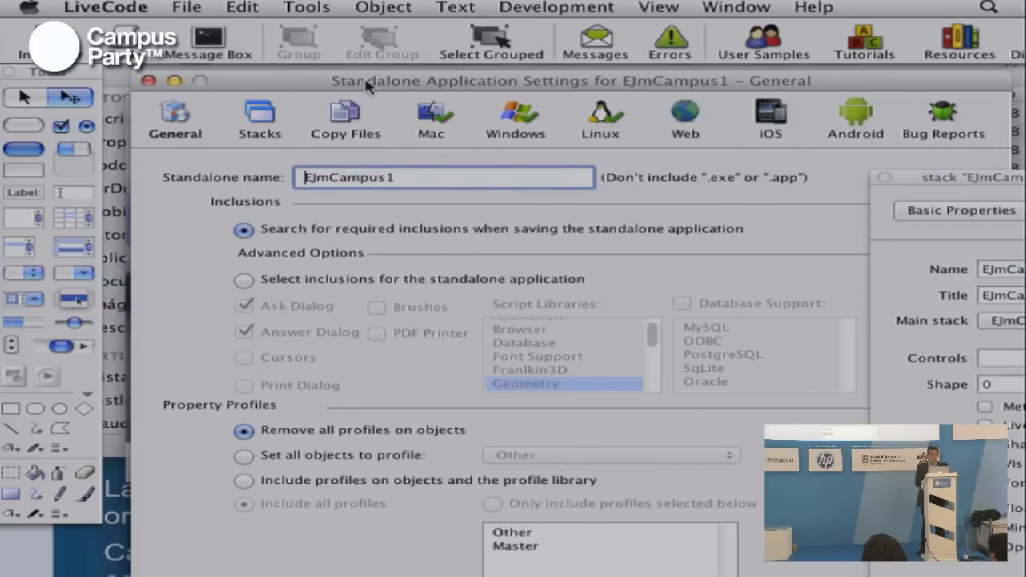
drag(368, 81, 323, 73)
click(383, 107)
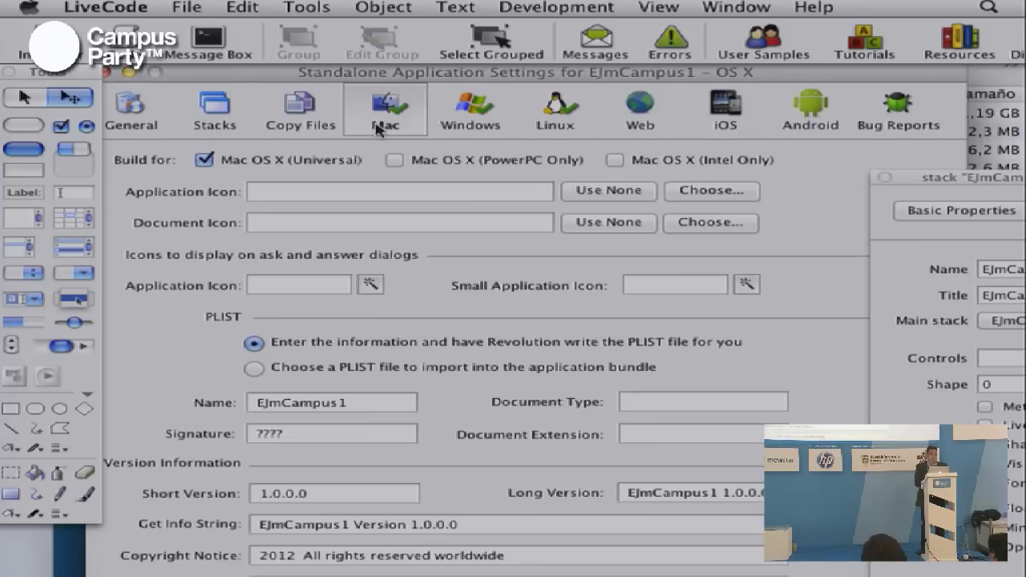
click(277, 162)
click(277, 161)
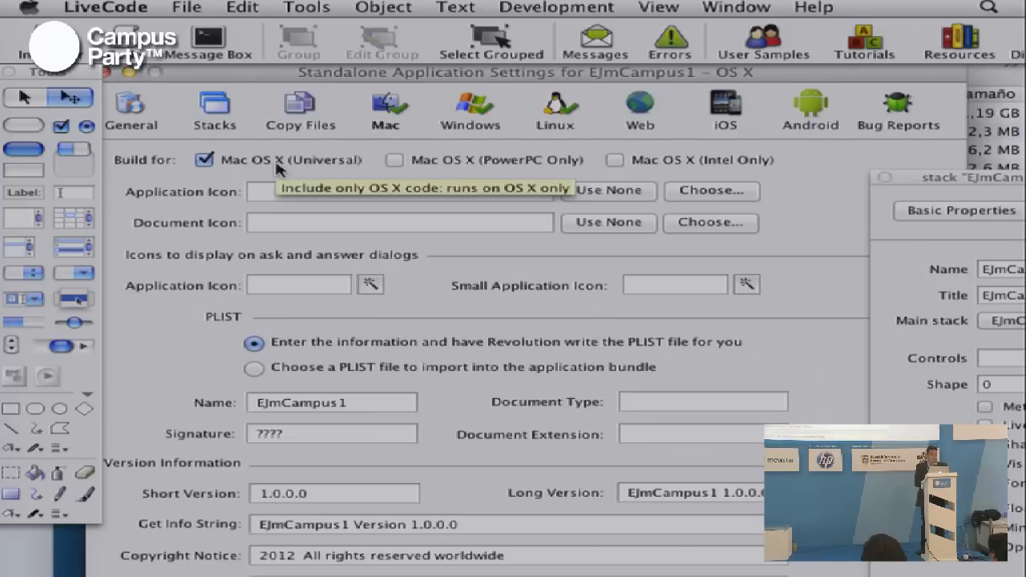
click(481, 115)
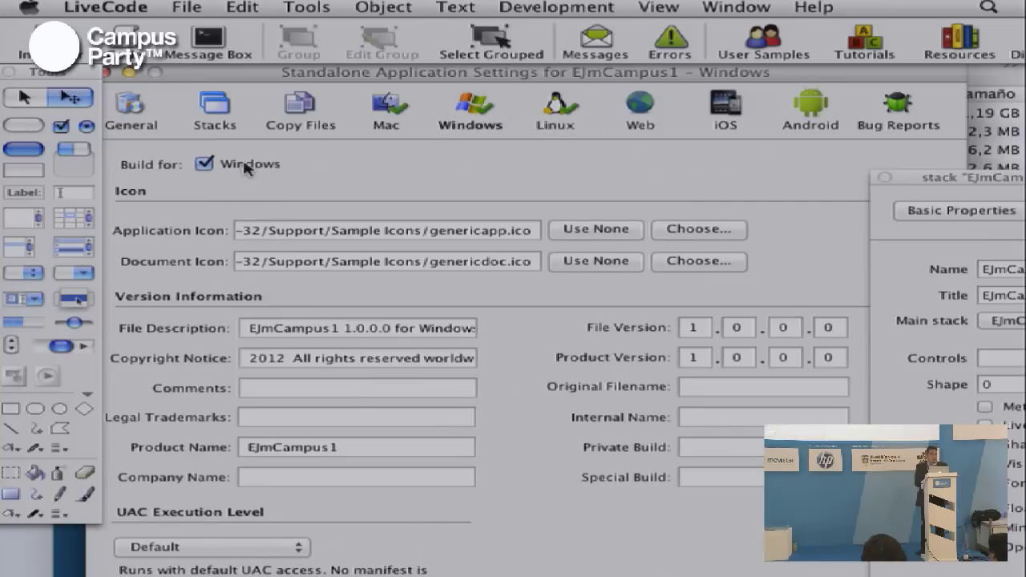
click(555, 110)
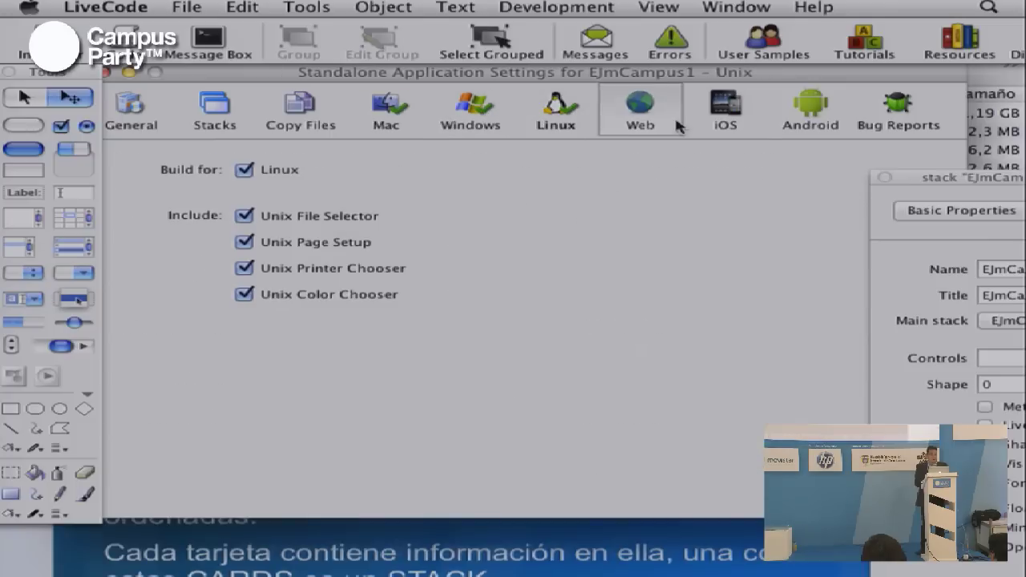
- Enable the iOS build for the standalone and set its minimum iOS version to 5.0
click(726, 107)
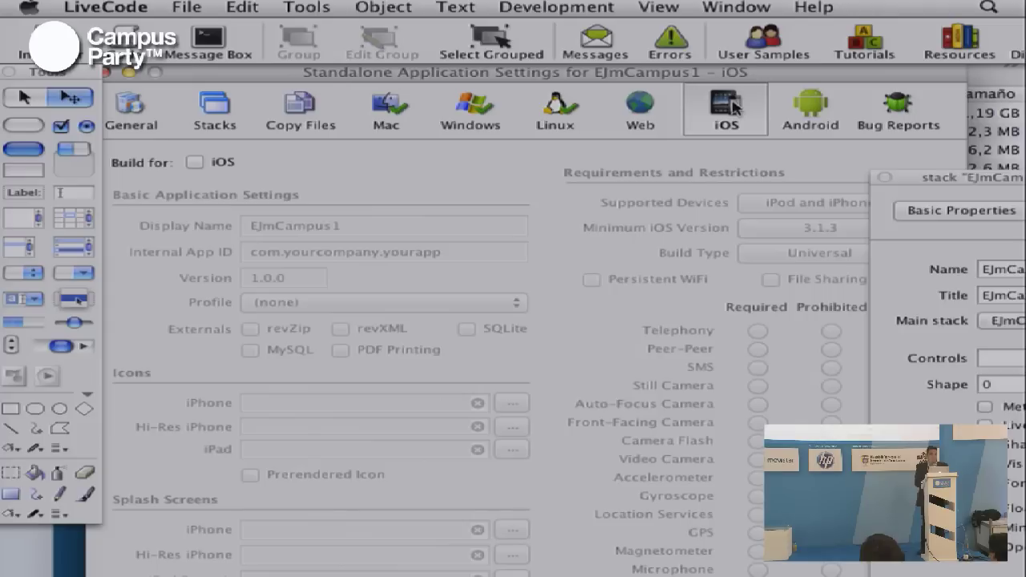
click(195, 161)
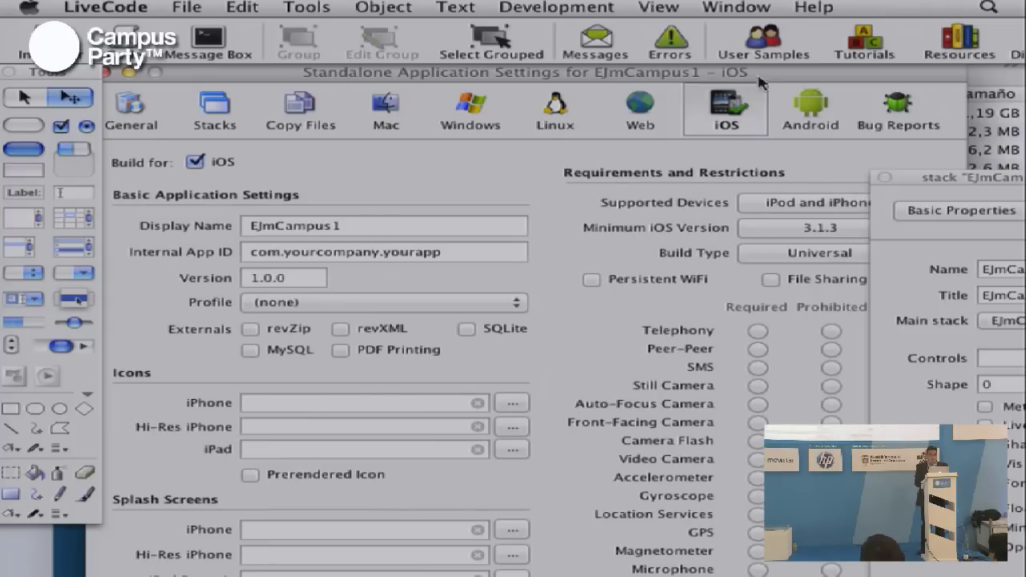
drag(741, 74, 651, 74)
click(758, 228)
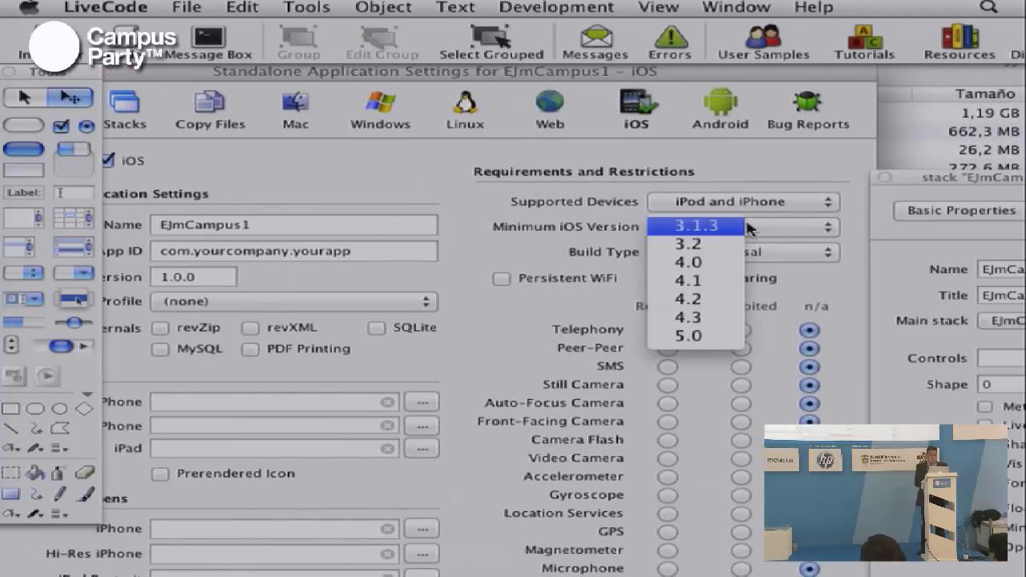
click(695, 338)
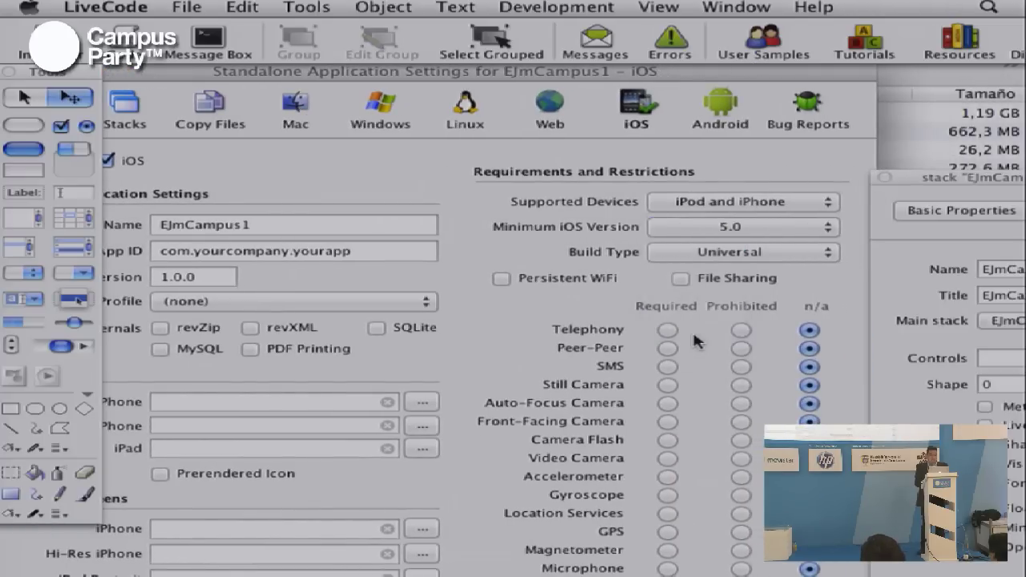
click(726, 251)
click(592, 256)
drag(228, 80, 354, 77)
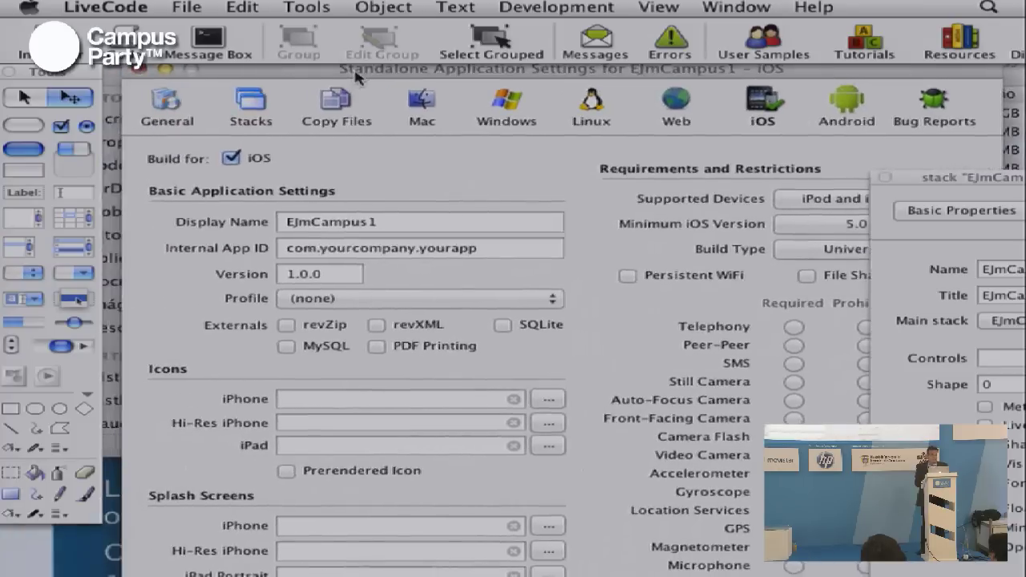
- Turn off the iOS build and enable the Linux, Windows and Mac OS X (Universal) builds instead
click(232, 159)
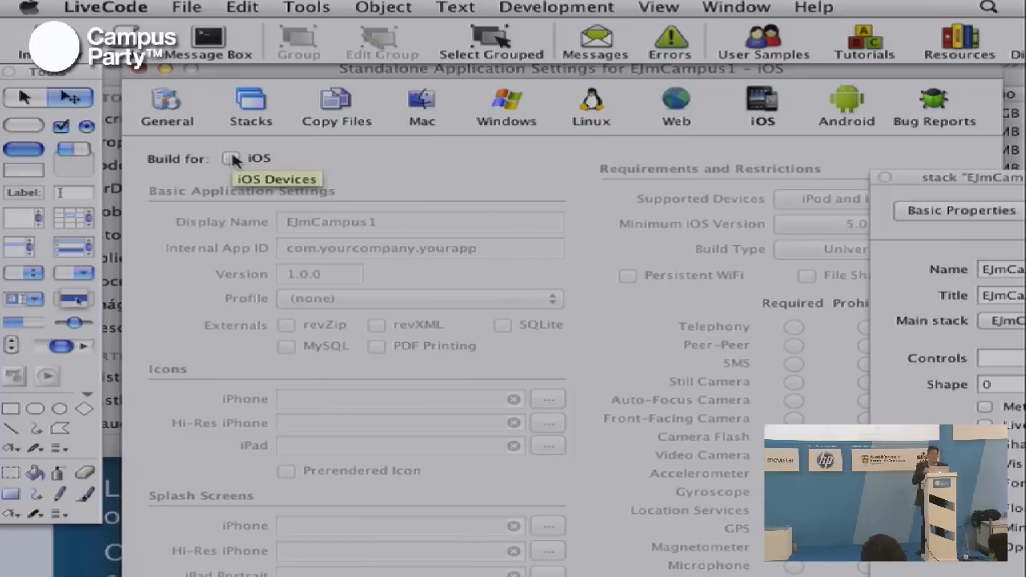
click(597, 104)
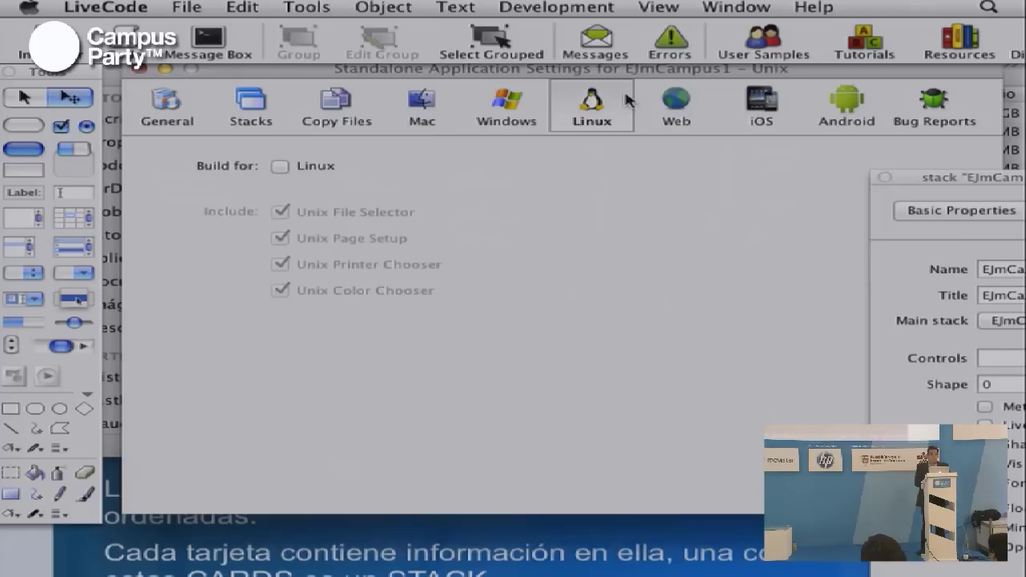
click(280, 166)
click(505, 108)
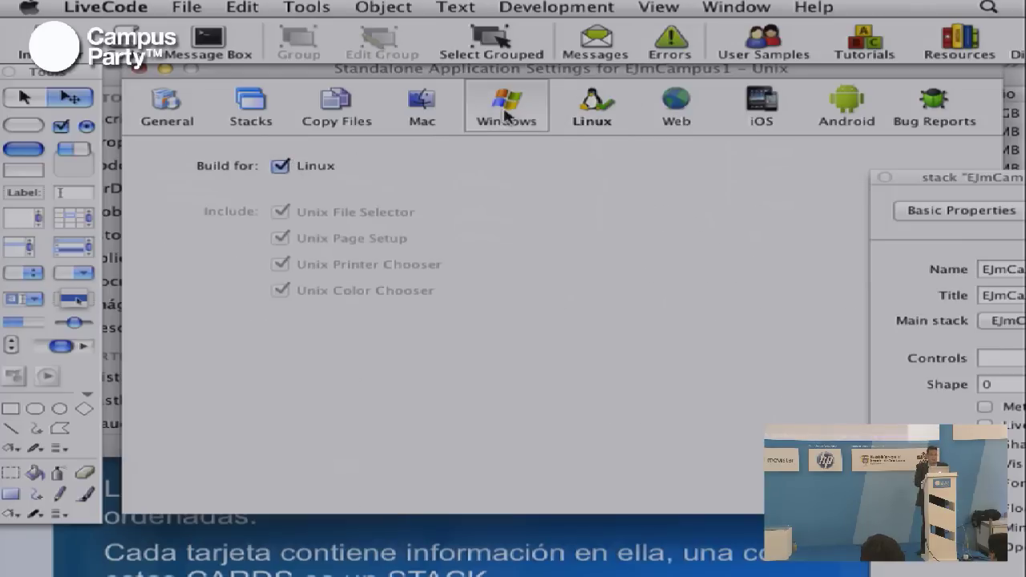
click(286, 161)
click(422, 108)
click(304, 157)
- Save EJmCampus1 as a standalone application in the Ejem01 folder of EjemplosCampus on the desktop, saving the stack changes
click(187, 6)
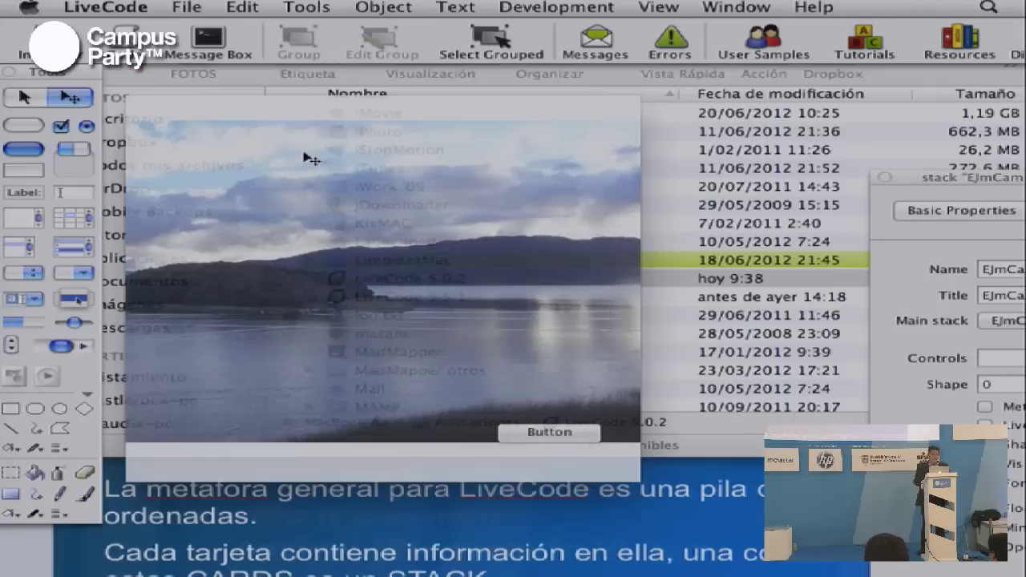
click(189, 7)
click(232, 333)
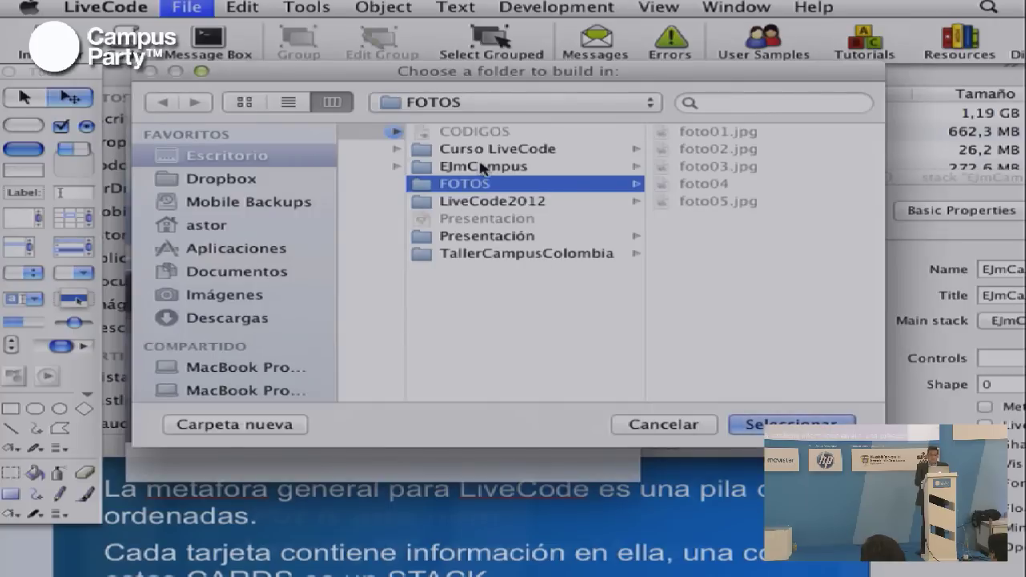
click(228, 161)
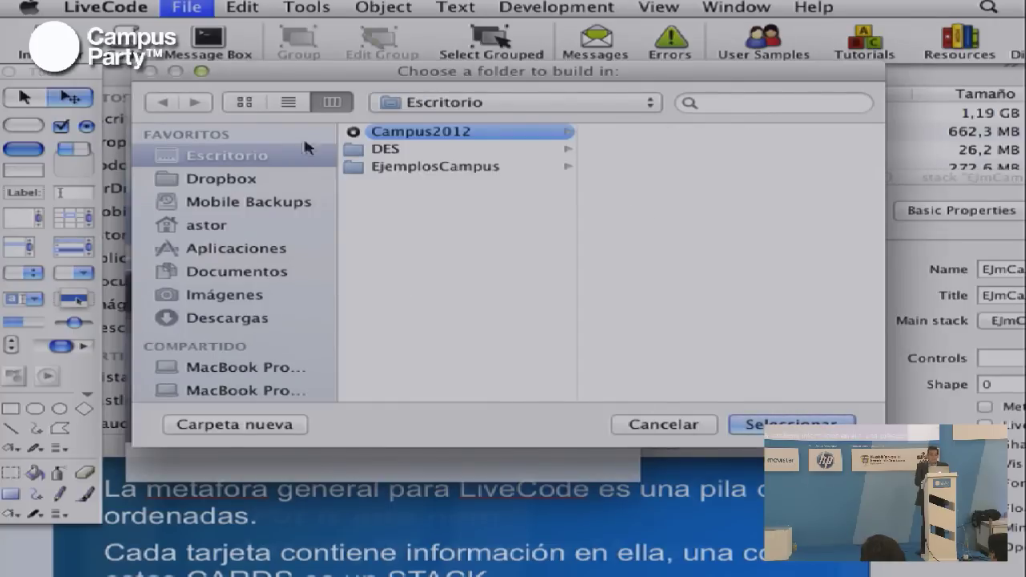
click(405, 174)
click(637, 135)
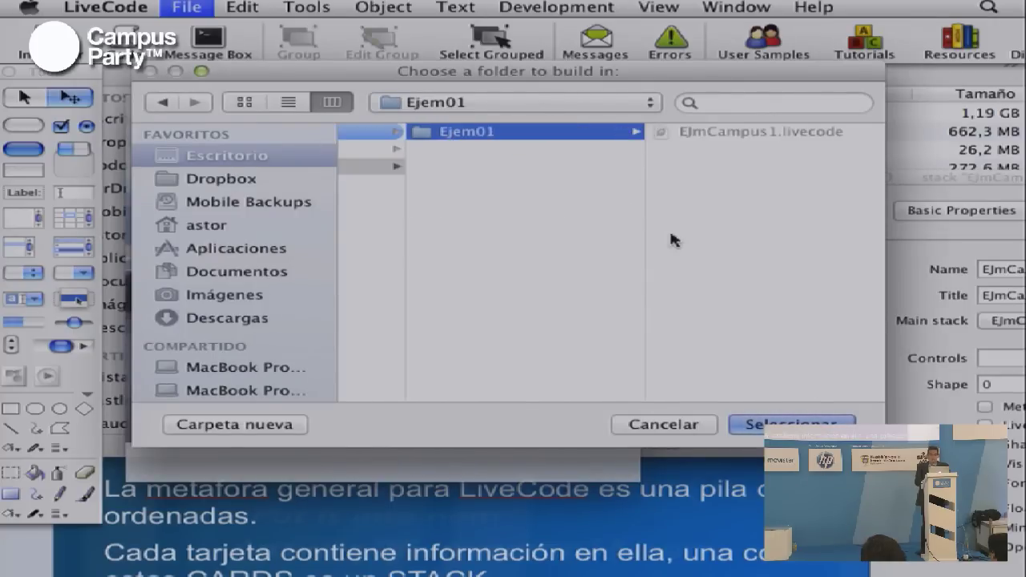
click(753, 424)
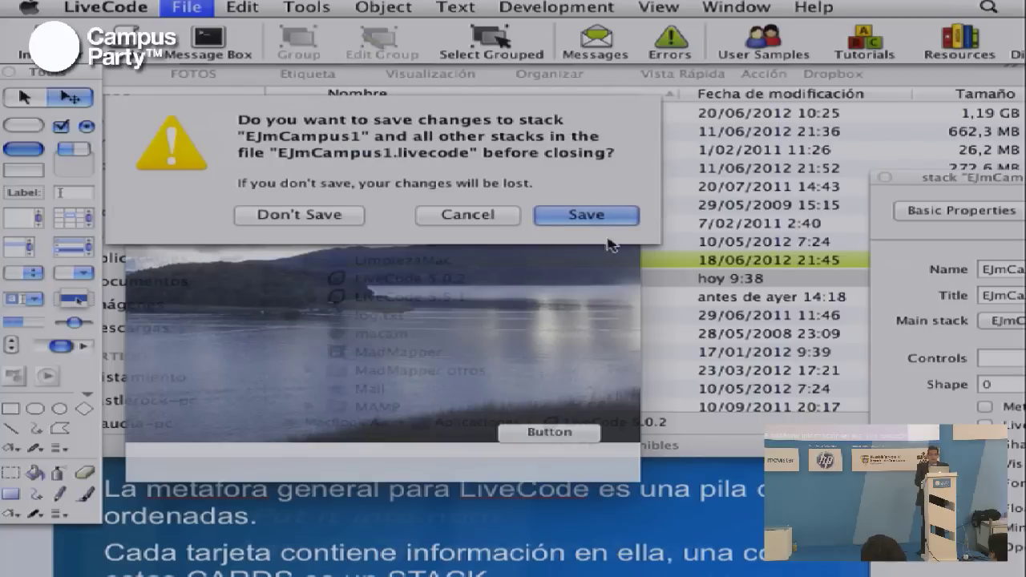
click(586, 210)
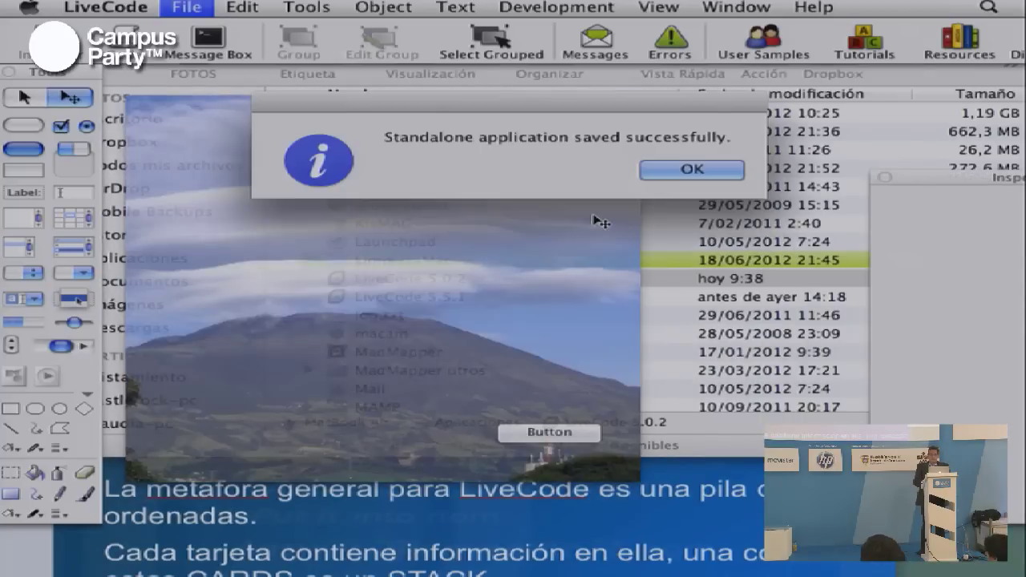
click(705, 169)
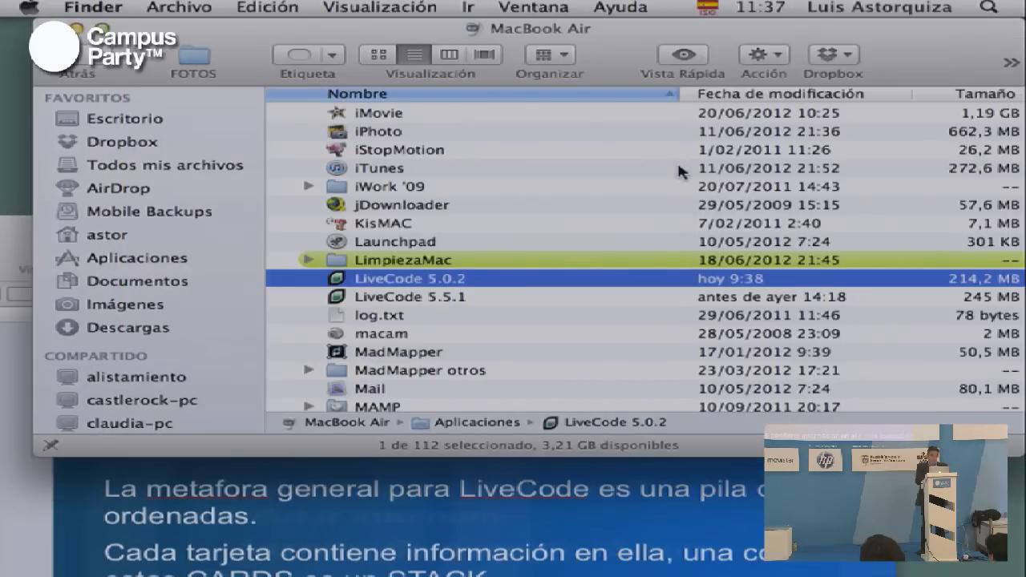
- Switch to Finder, open the EJmCampus1 build folder under EjemplosCampus > Ejem01, and inspect the contents of its Windows folder
key(super+w)
click(666, 240)
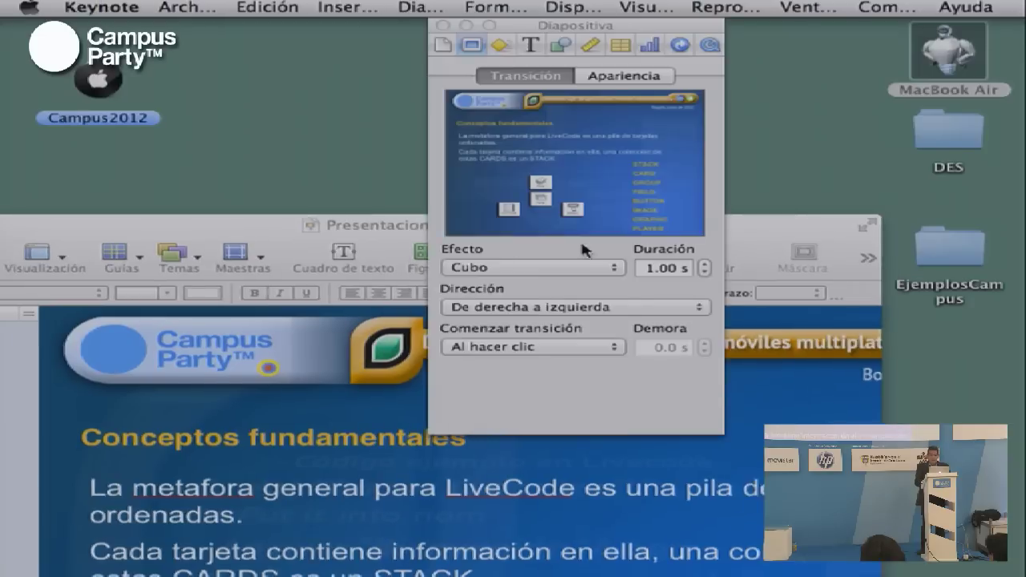
key(F11)
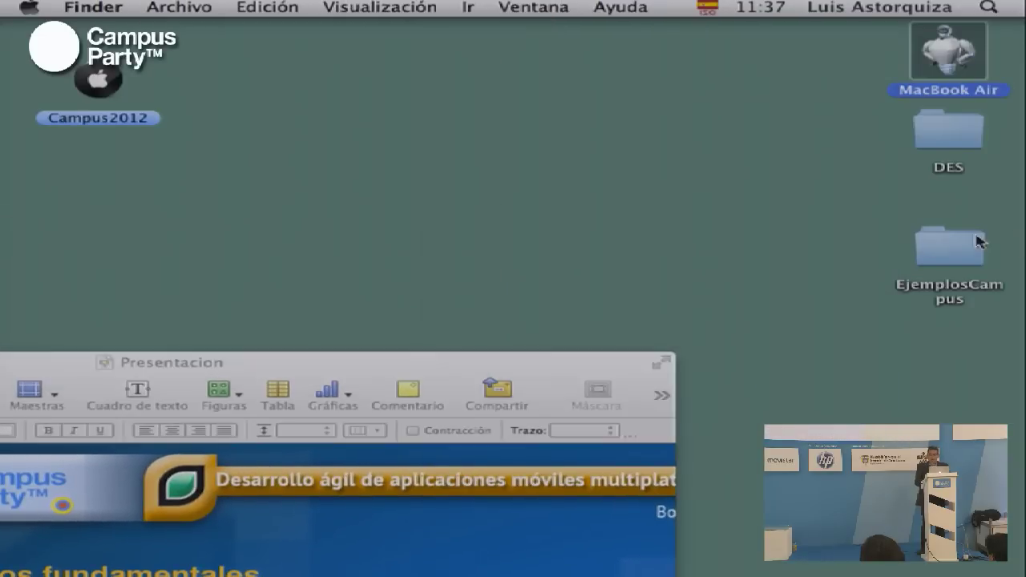
double_click(979, 240)
double_click(318, 209)
click(294, 202)
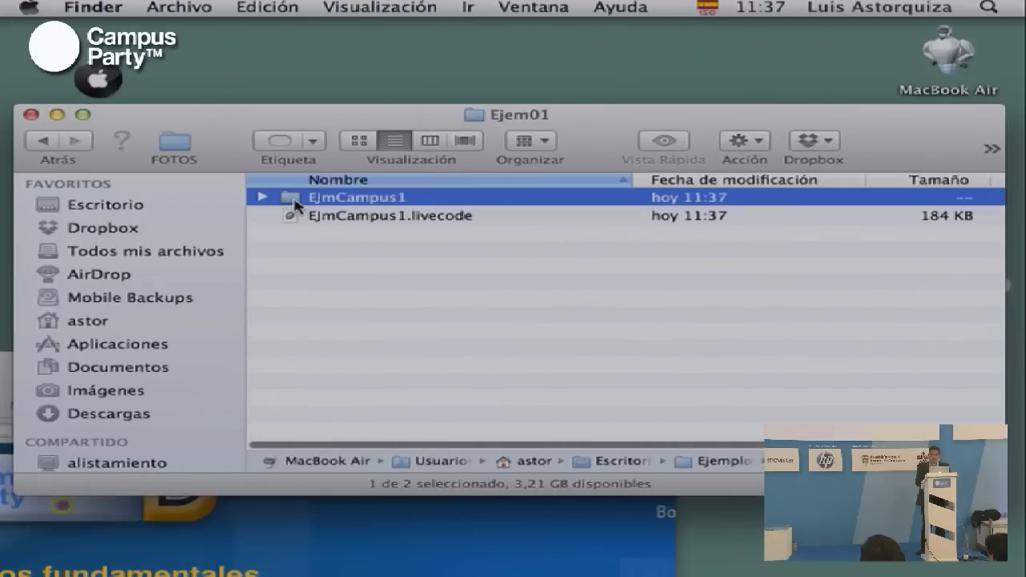
double_click(294, 202)
click(261, 234)
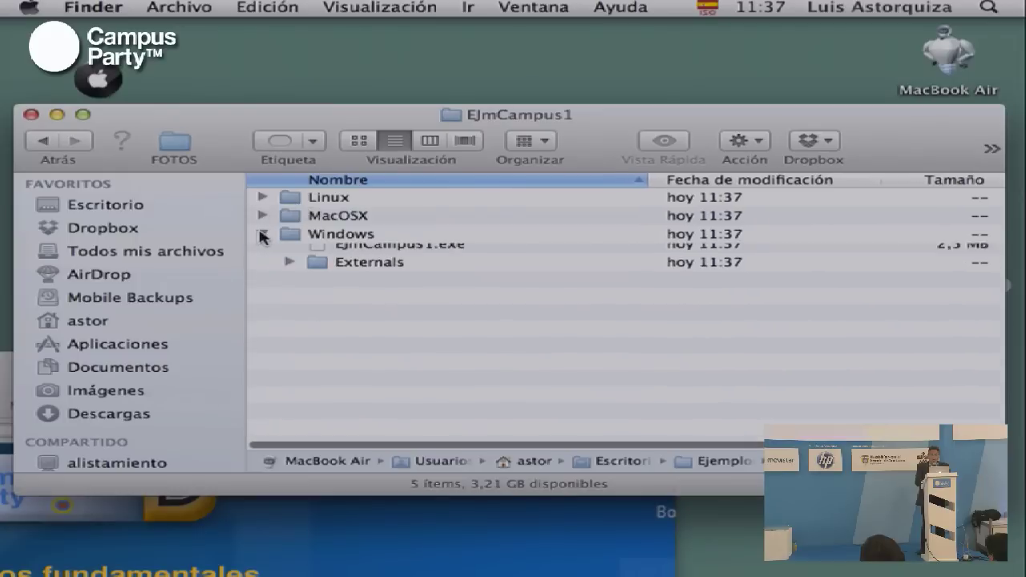
click(261, 234)
- Launch the EJmCampus1 standalone application from the MacOSX build folder
click(272, 216)
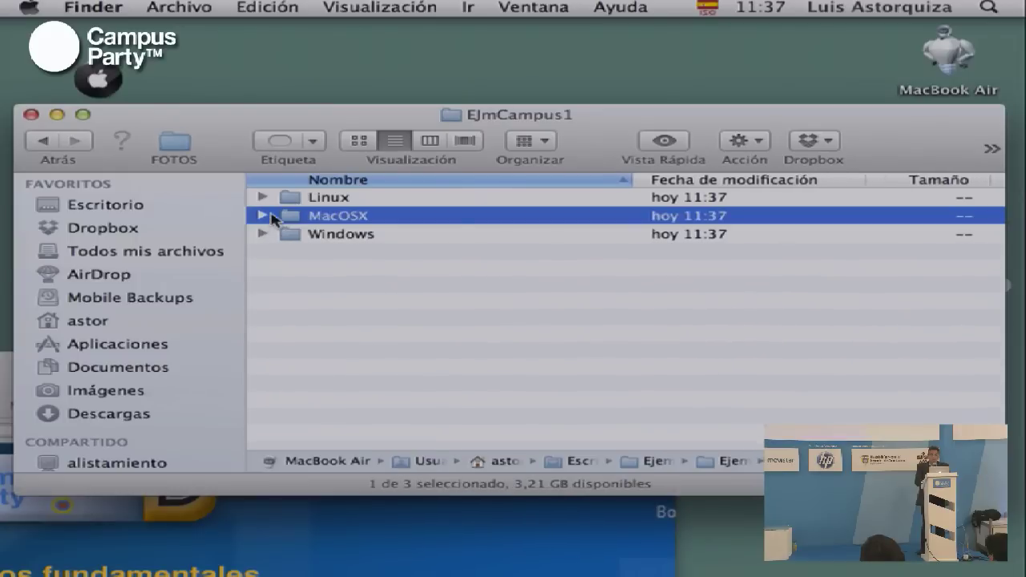
click(265, 216)
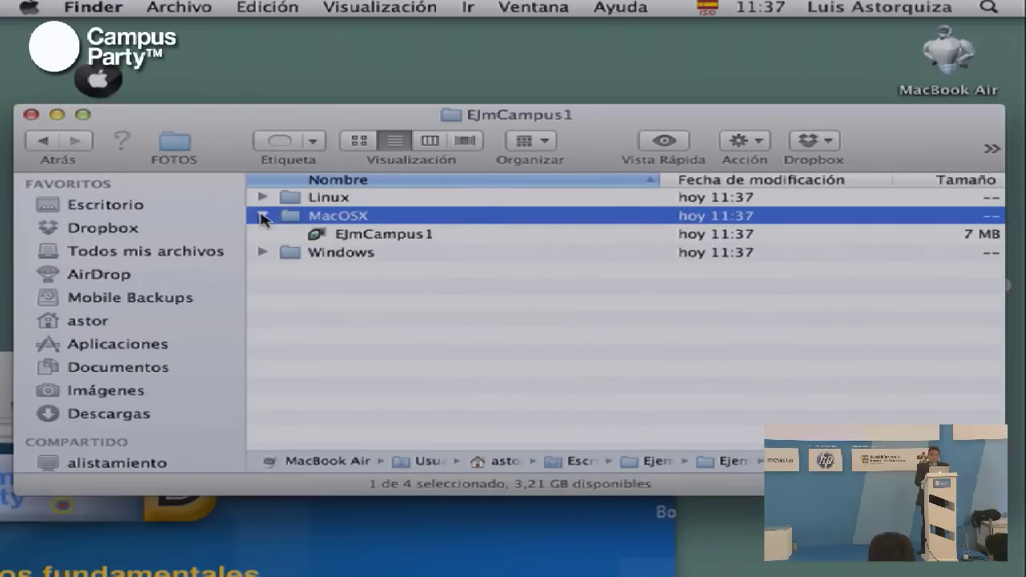
click(356, 235)
double_click(356, 236)
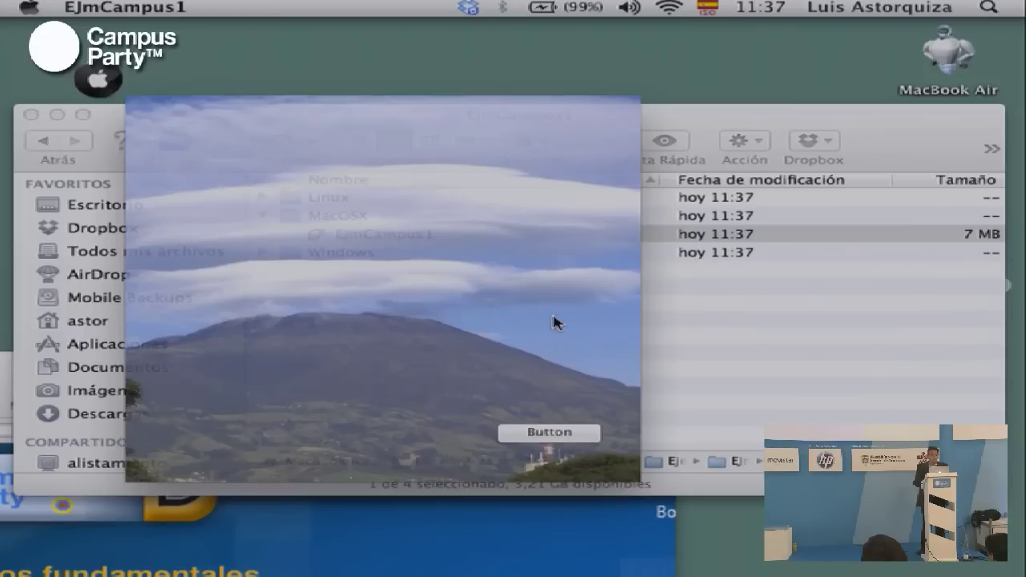
- Test the navigation button in the running EJmCampus1 application by paging repeatedly through the photo cards
click(529, 437)
click(529, 437)
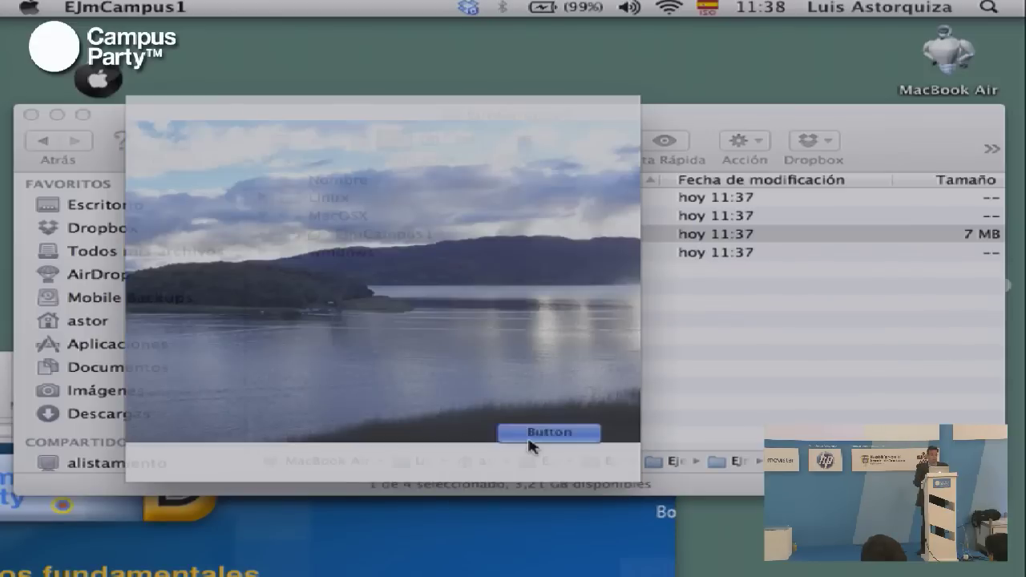
click(529, 436)
click(530, 436)
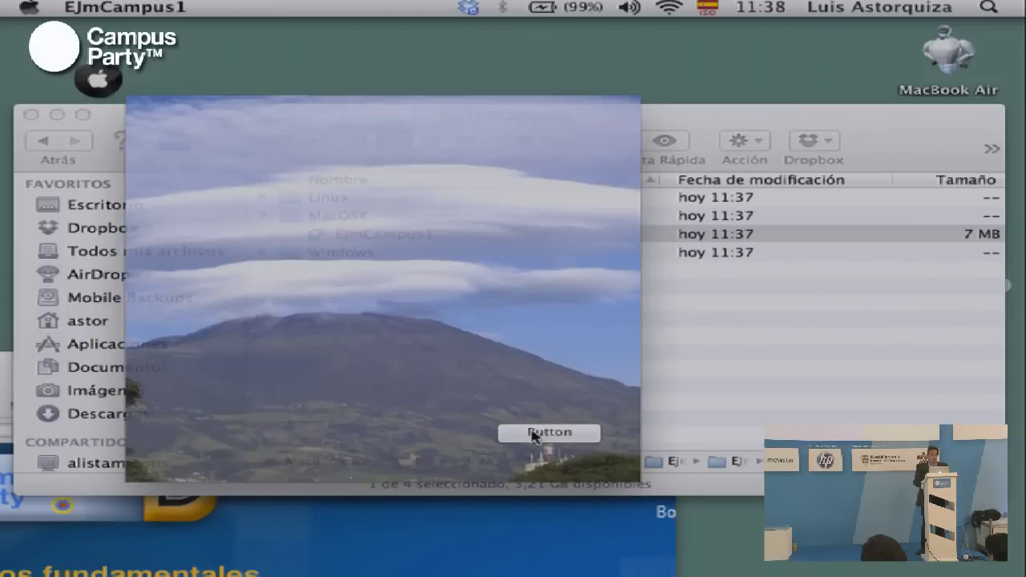
click(531, 433)
click(531, 433)
click(532, 432)
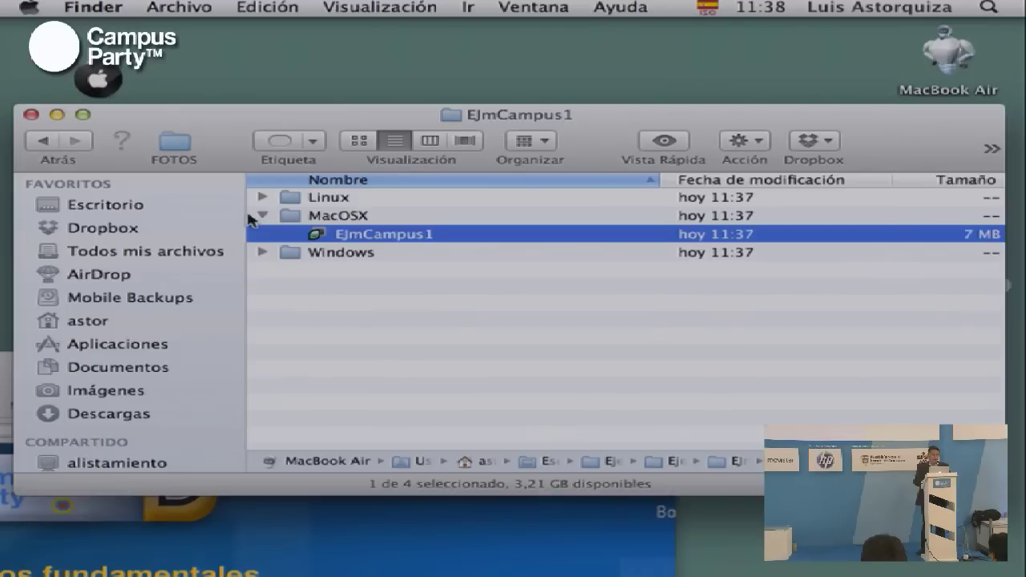
- Inspect the contents of the Linux build folder with the MacOSX folder collapsed, and close the Finder window
click(255, 218)
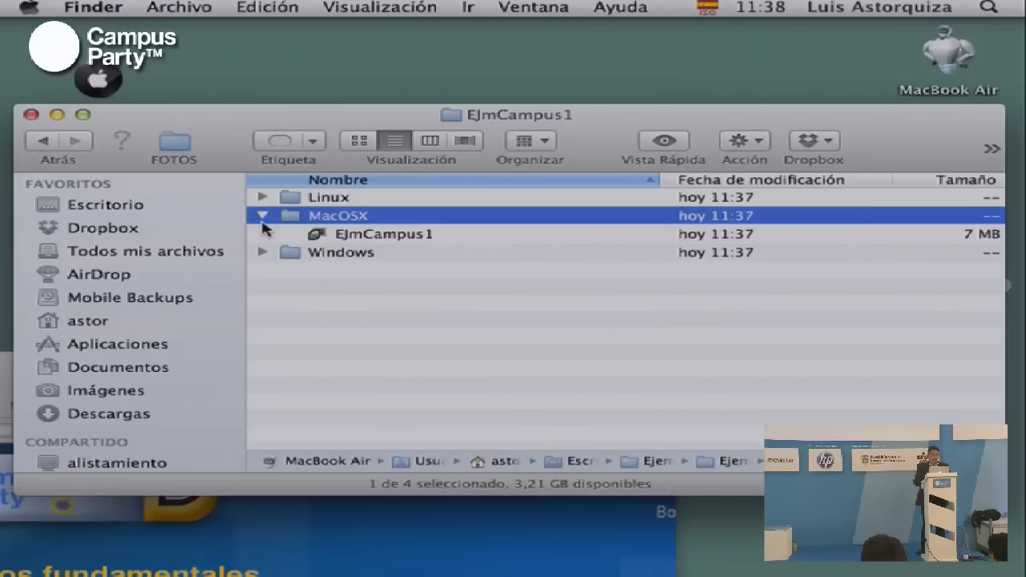
click(262, 215)
click(262, 196)
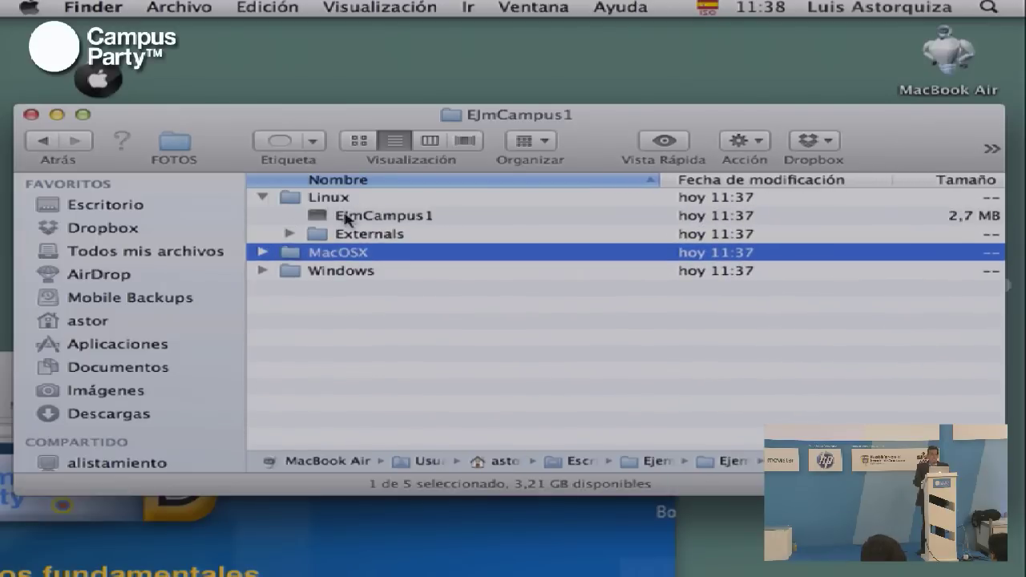
click(262, 197)
click(282, 293)
drag(182, 116, 207, 114)
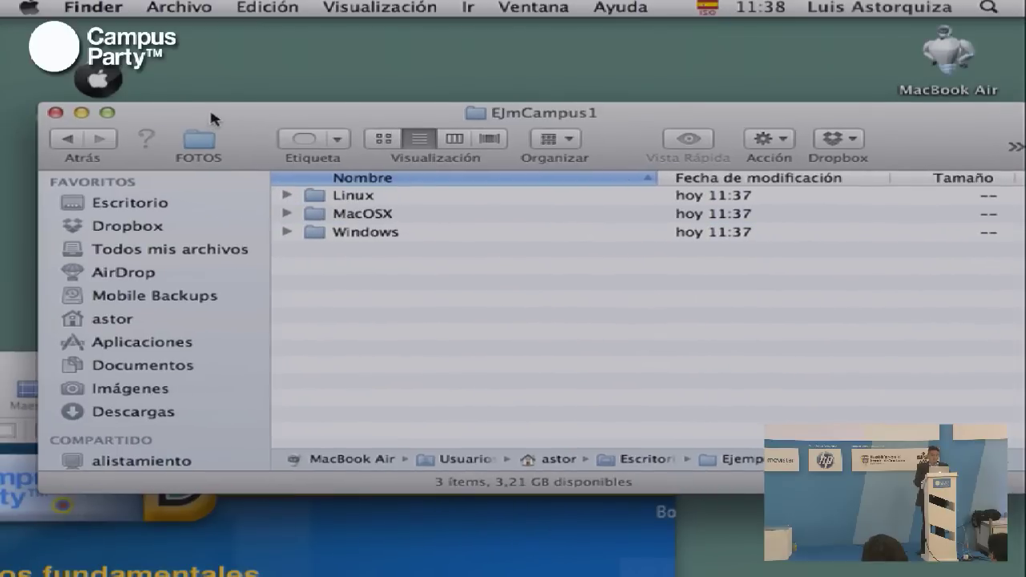
click(56, 113)
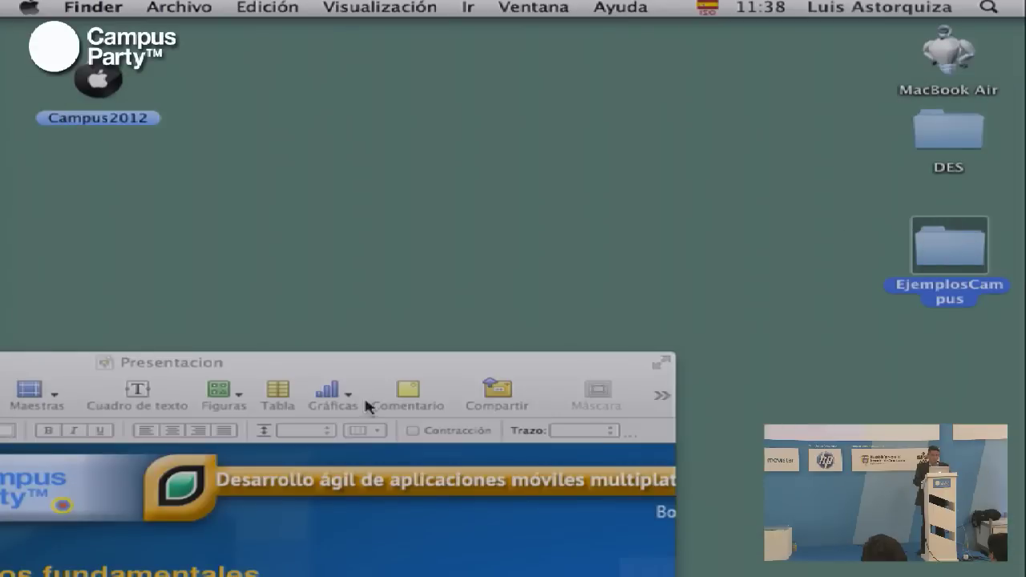
- Switch to the Keynote presentation, enlarge its window and start the slideshow from the "Conceptos fundamentales" slide
drag(379, 363, 601, 210)
double_click(401, 212)
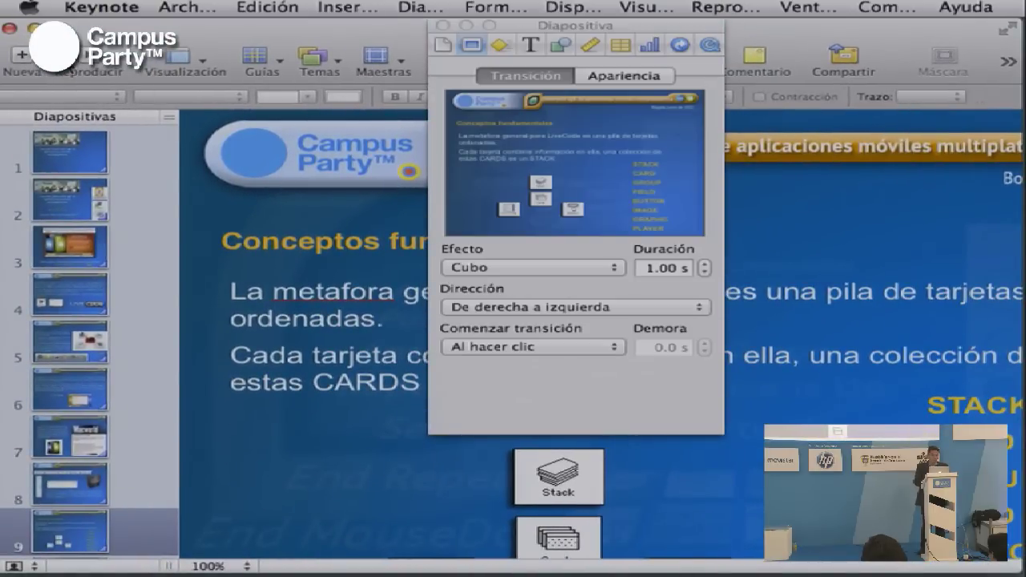
click(98, 63)
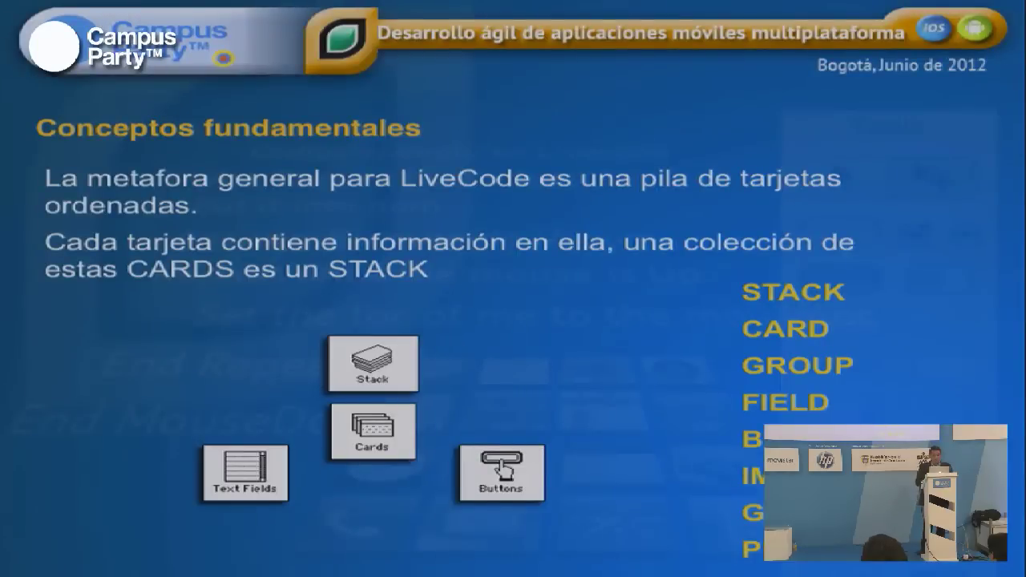